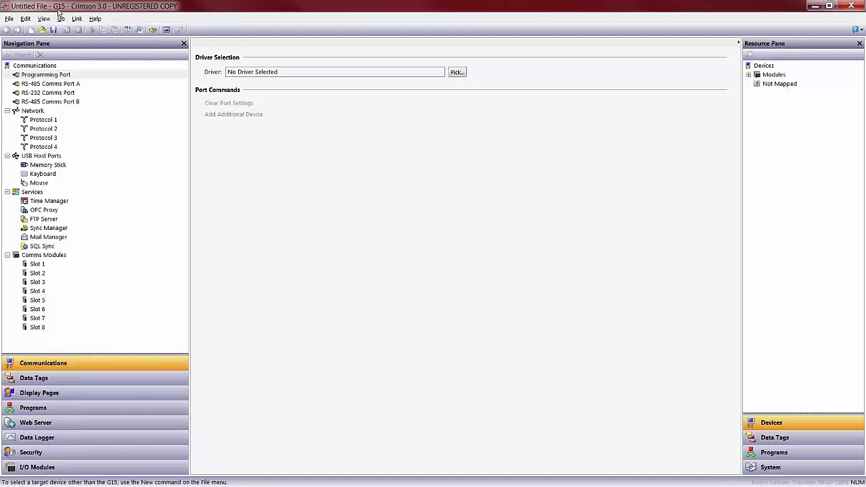
Create a new database for the Modular Controller CSMSTRSX Virtual 320x240 model.
left_click(10, 19)
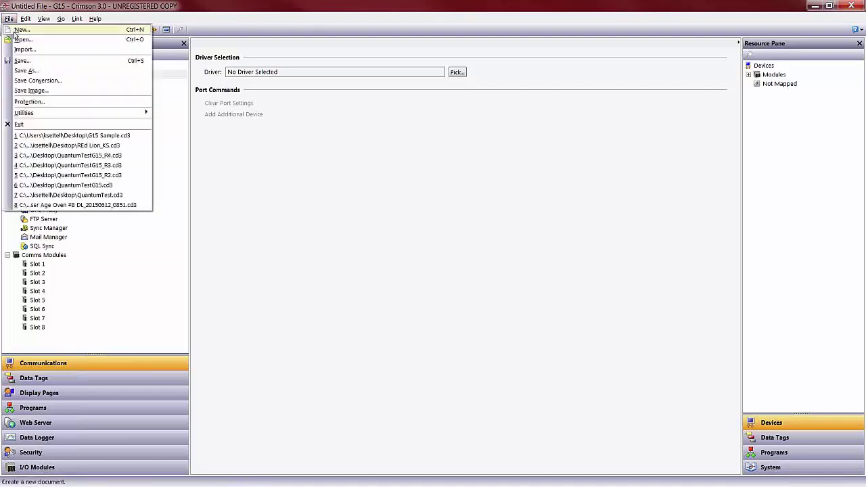
left_click(15, 31)
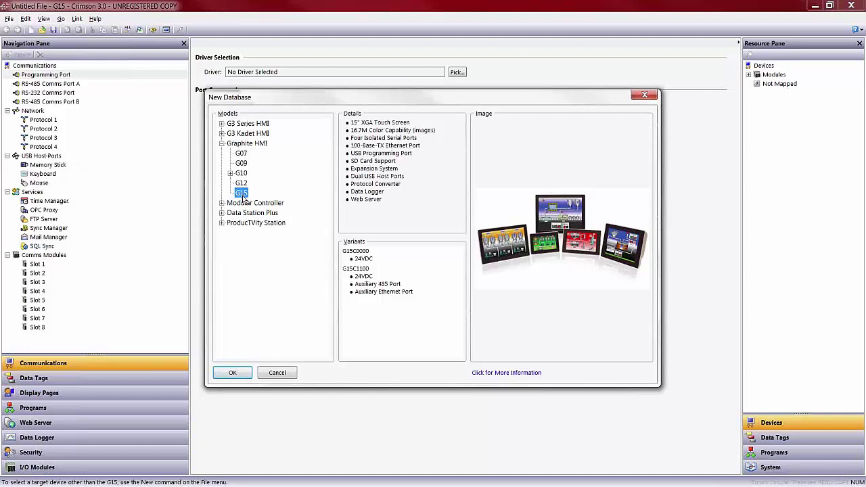
left_click(222, 203)
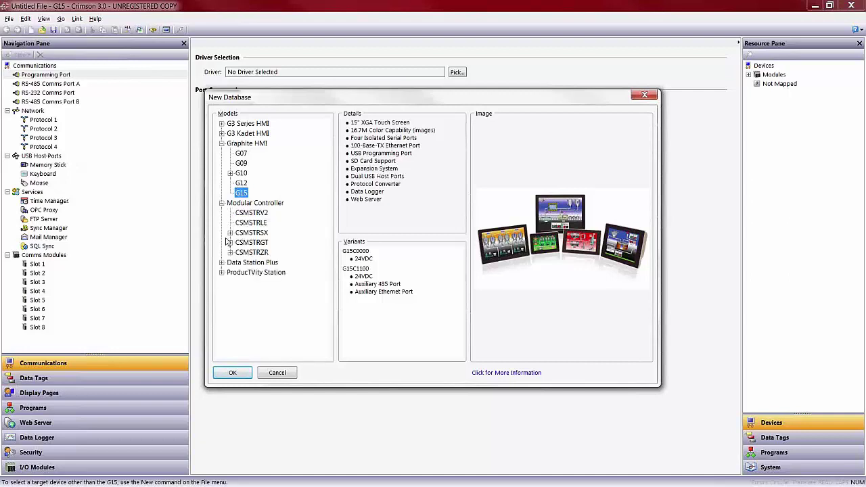
left_click(230, 233)
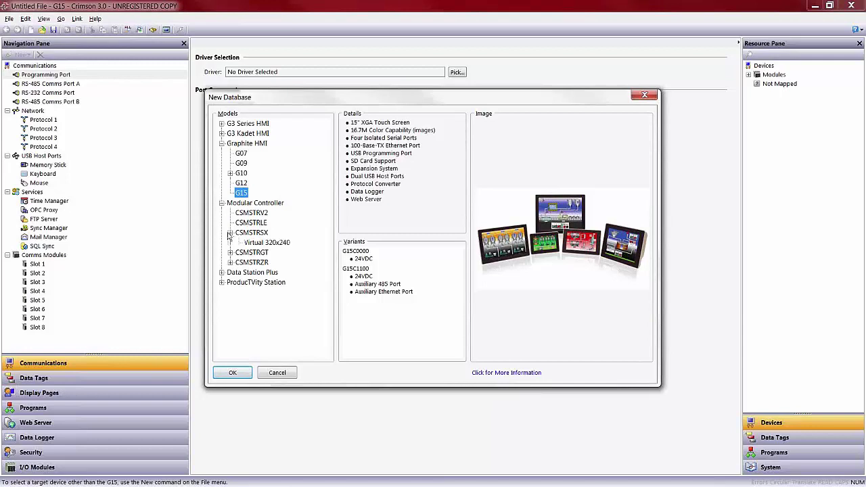
left_click(260, 245)
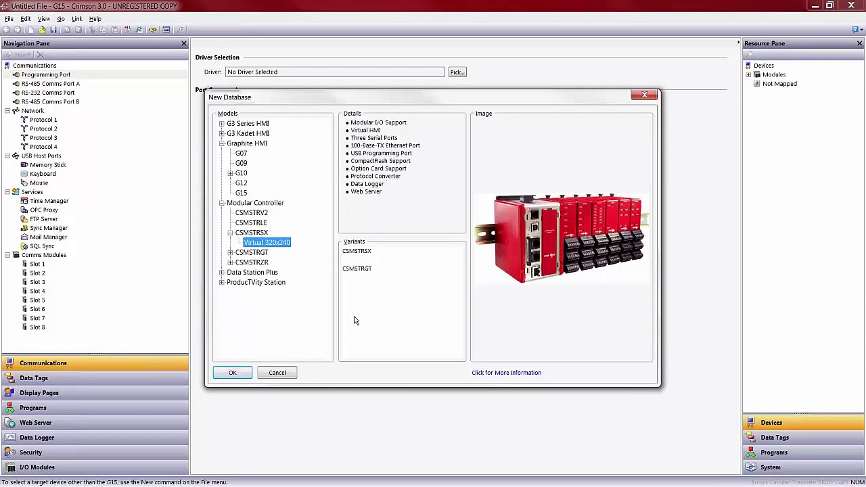
left_click(232, 373)
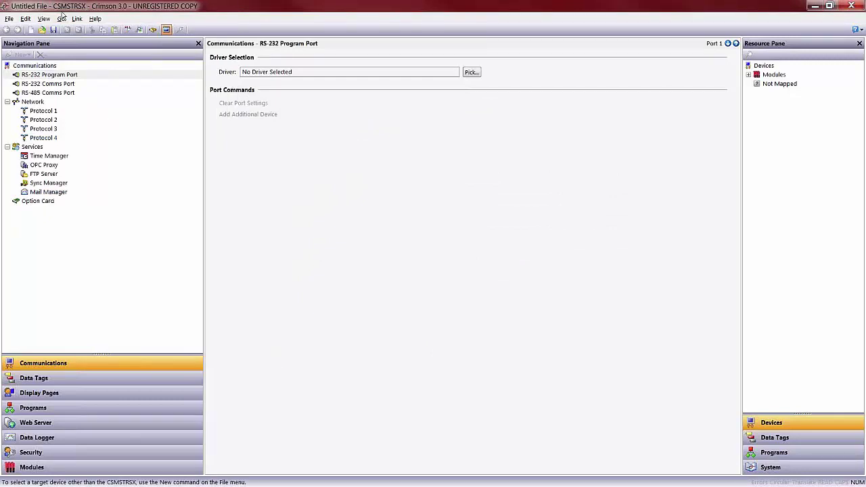
Replace it with a new database for the Graphite HMI G15.
left_click(10, 19)
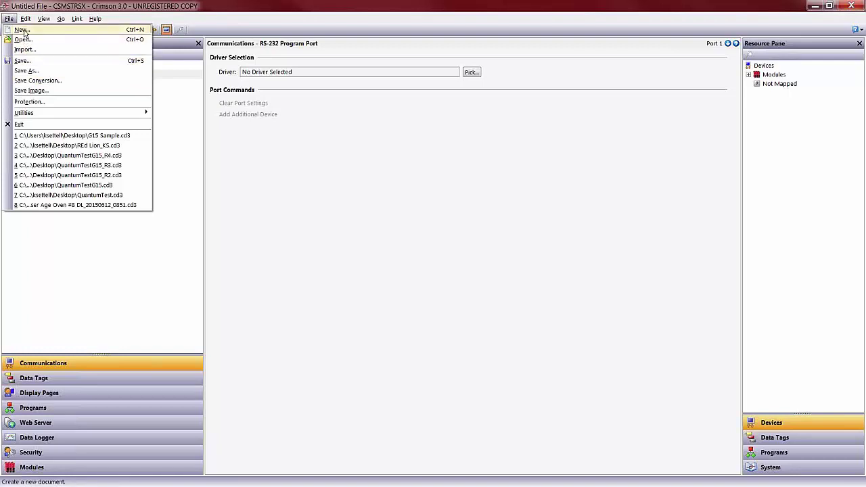
left_click(23, 30)
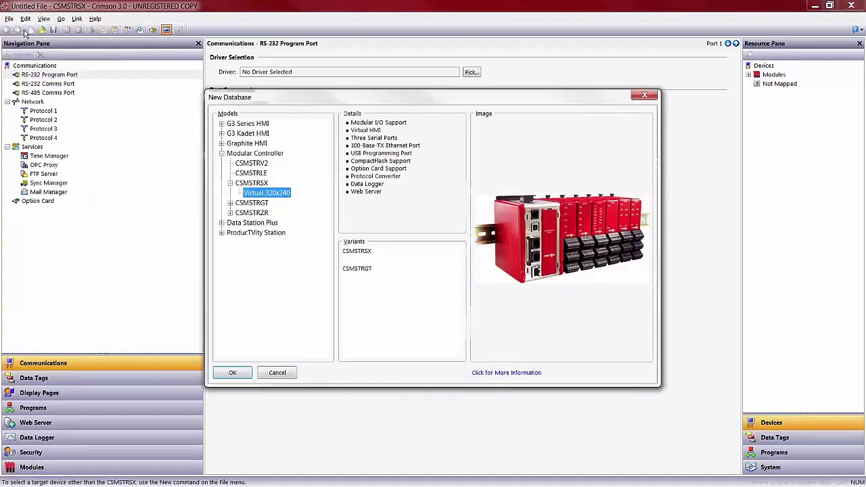
left_click(221, 143)
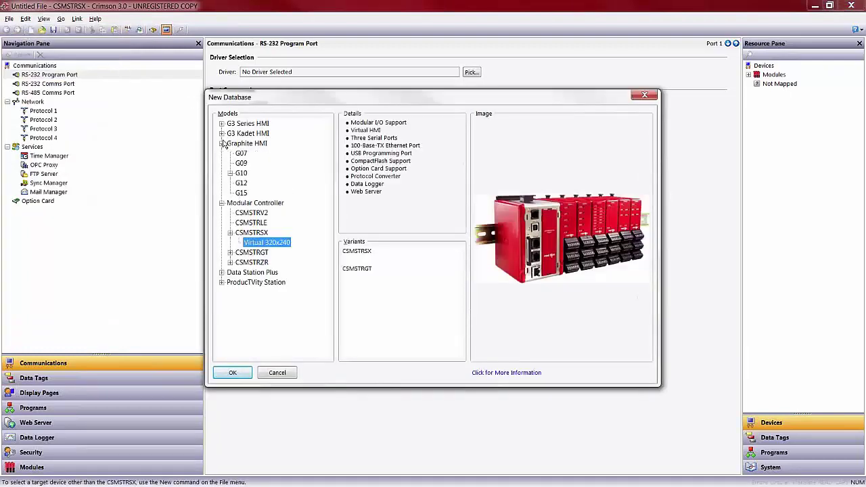
left_click(241, 193)
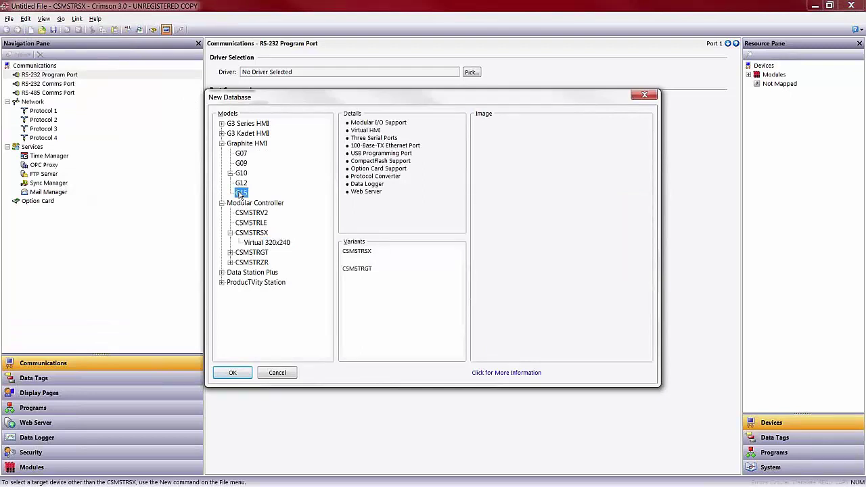
left_click(232, 373)
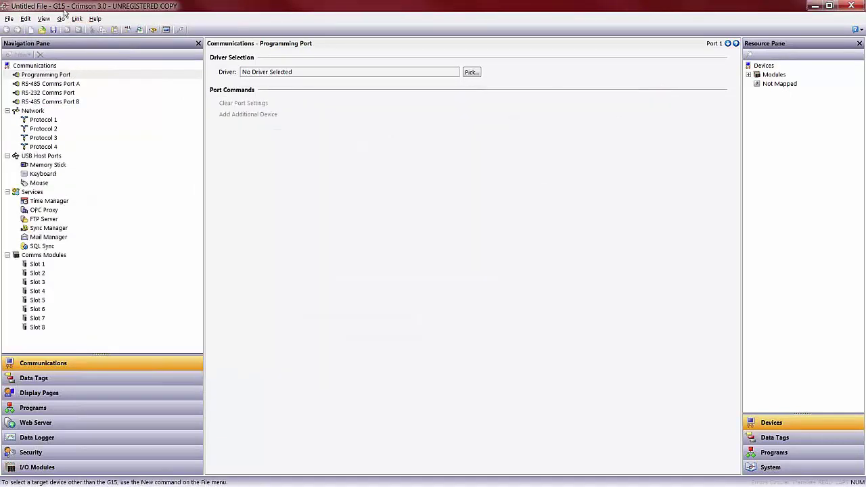
Save the G15 database to a file named 'G15 Sample'.
left_click(8, 18)
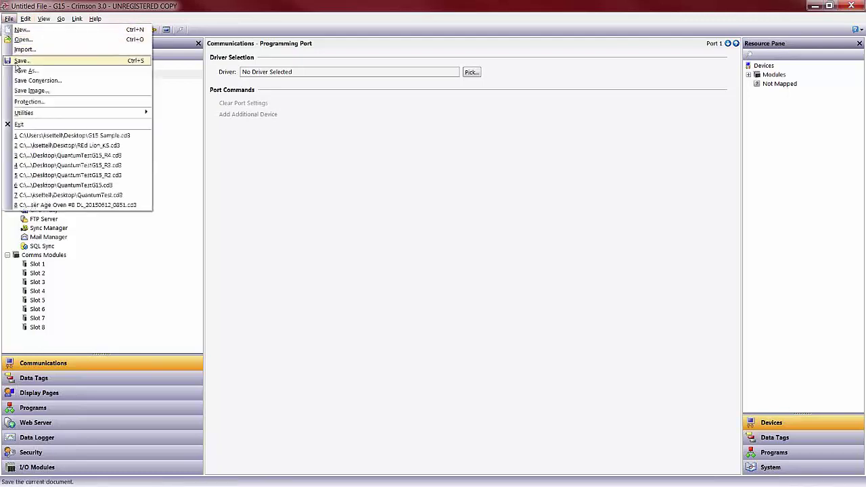
left_click(213, 20)
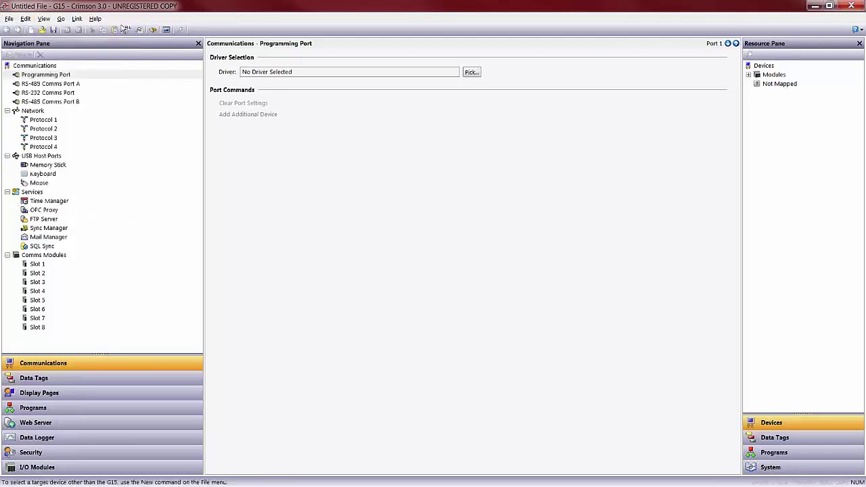
left_click(53, 31)
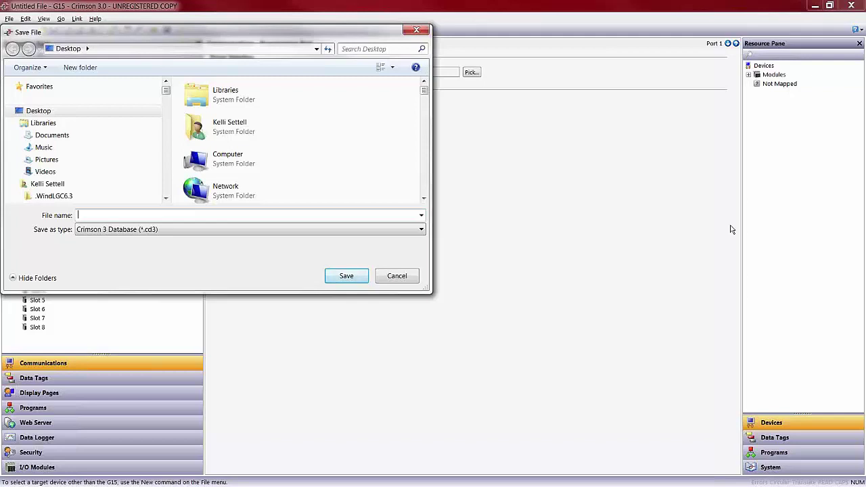
type("G15 Sample")
key("Return")
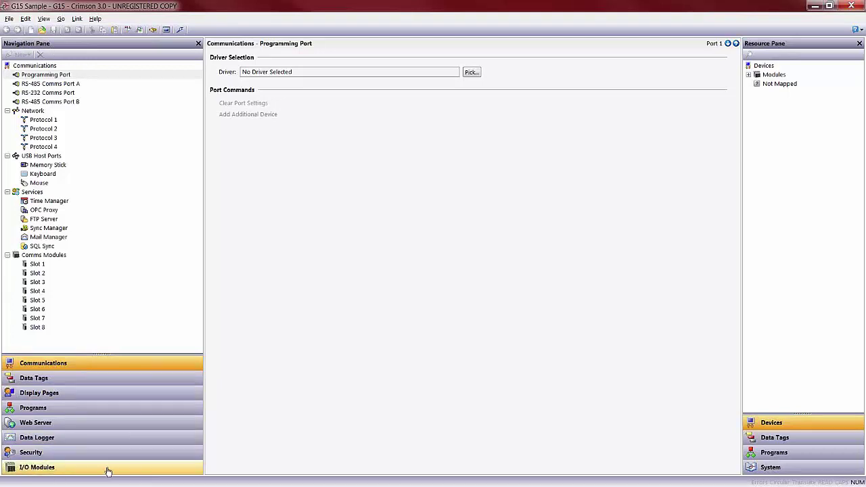
left_click(51, 381)
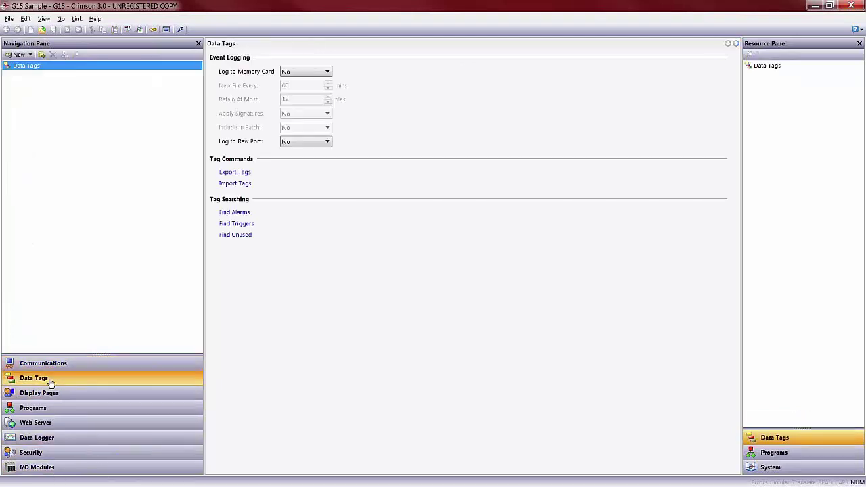
left_click(51, 393)
left_click(51, 409)
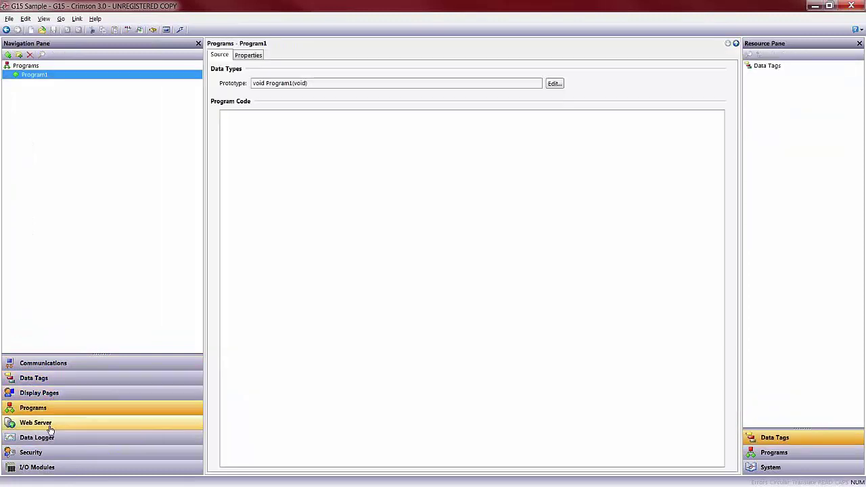
left_click(48, 423)
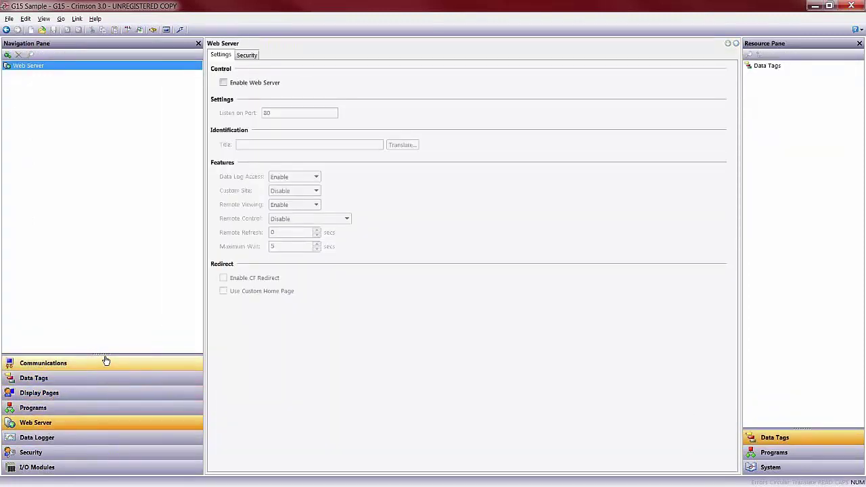
left_click_drag(105, 354, 99, 474)
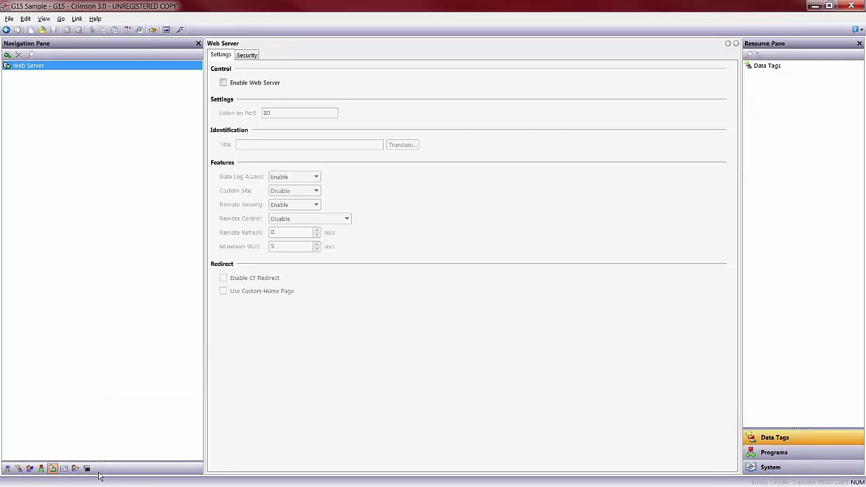
left_click(65, 469)
left_click(74, 470)
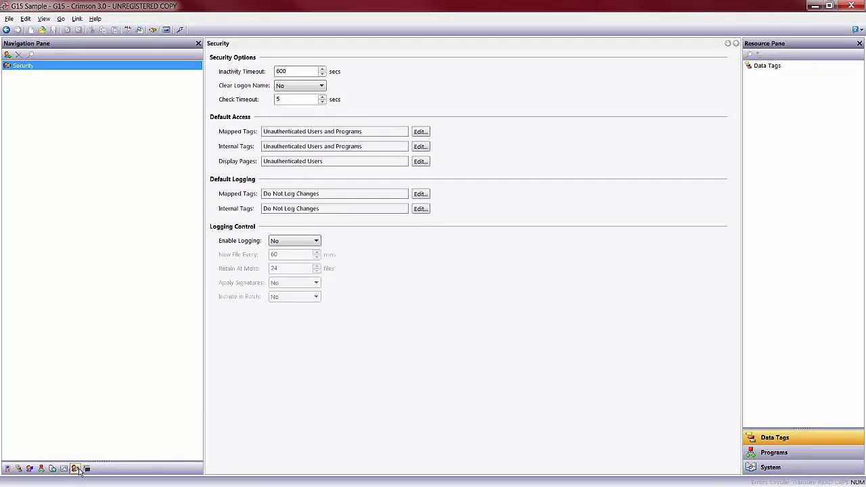
left_click(86, 469)
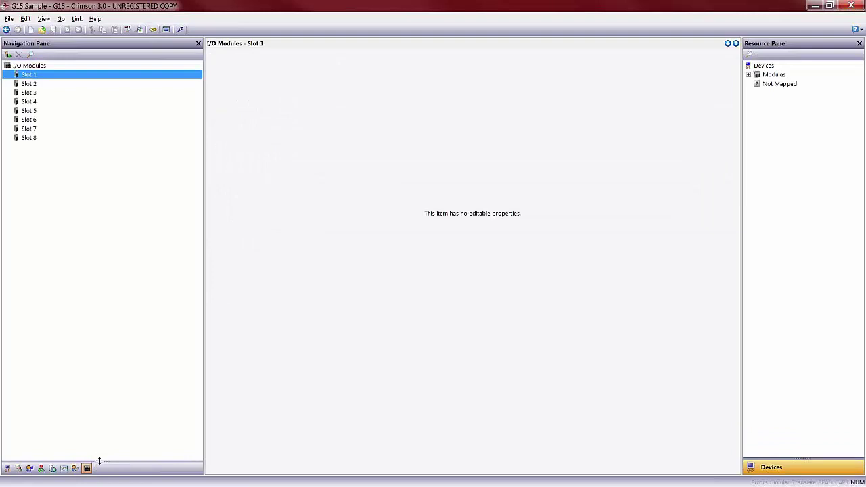
left_click_drag(101, 460, 124, 327)
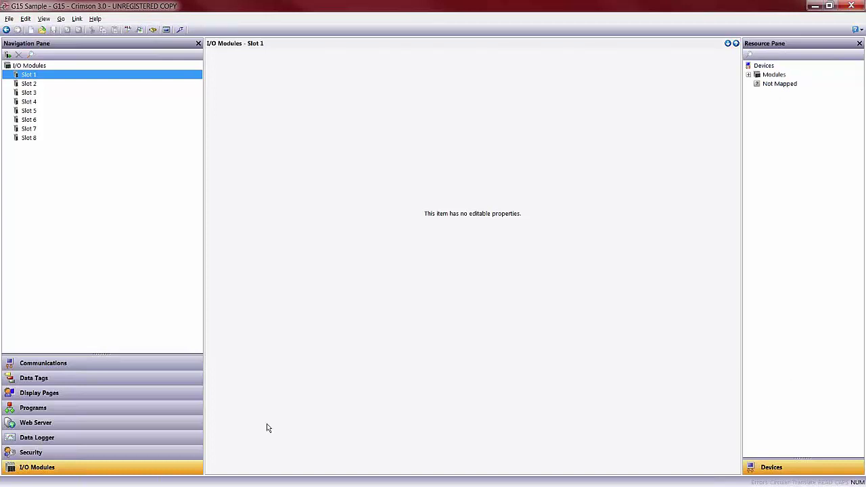
left_click(54, 365)
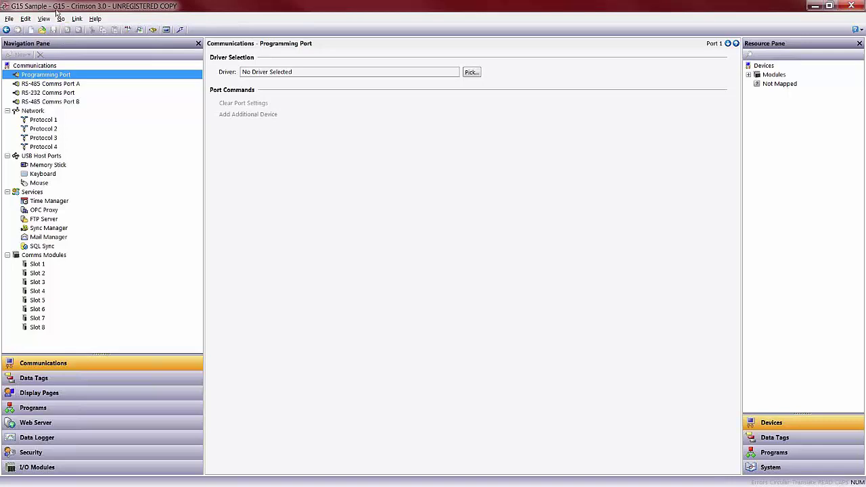
Show the G15 Network settings and compare the Ethernet 1 and Ethernet 2 ports.
left_click(30, 111)
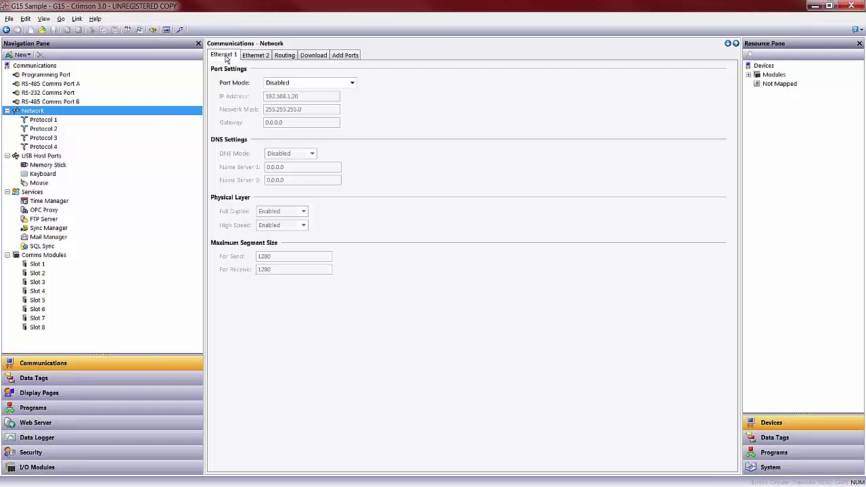
left_click(253, 58)
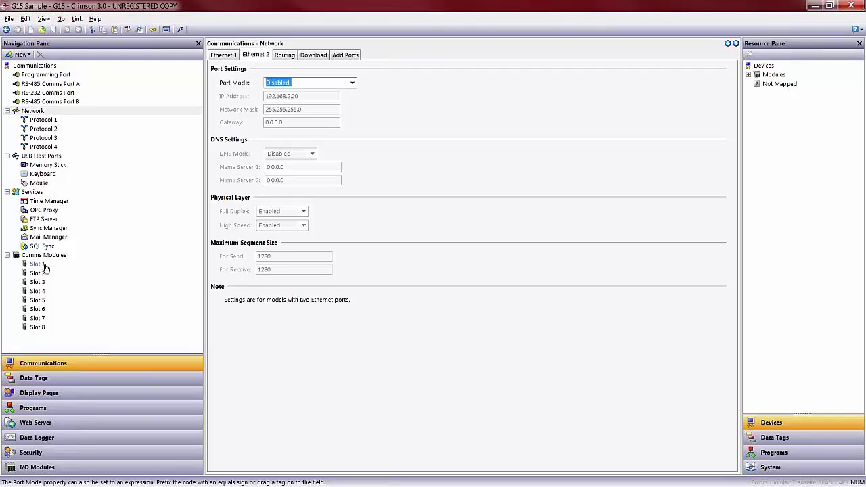
left_click(230, 56)
left_click(255, 56)
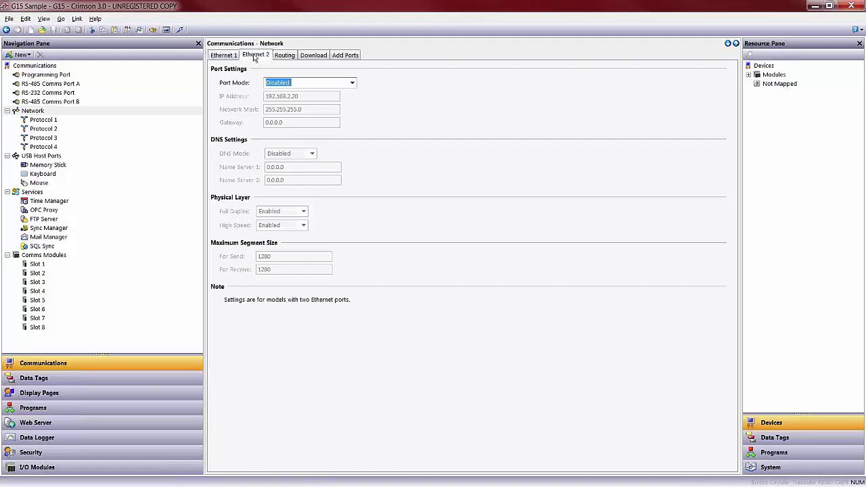
left_click(231, 58)
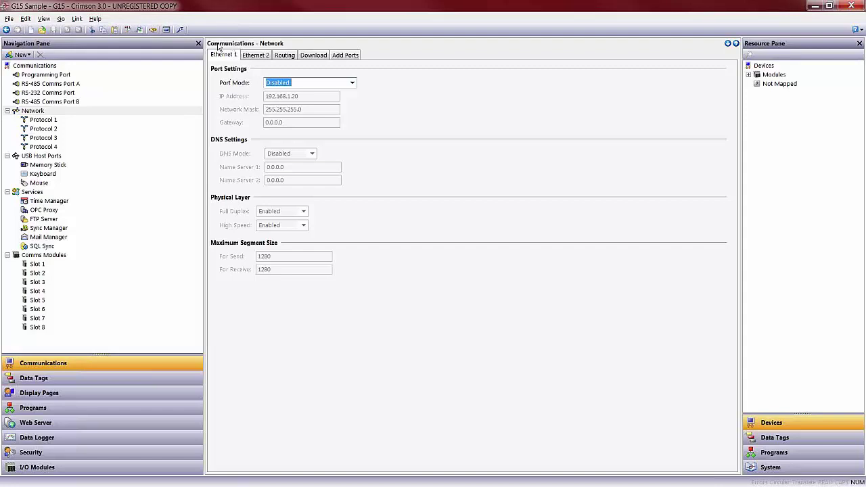
Set Ethernet 1 to Manual Configuration with IP 192.168.1.3 and mask 255.255.255.0.
left_click(352, 83)
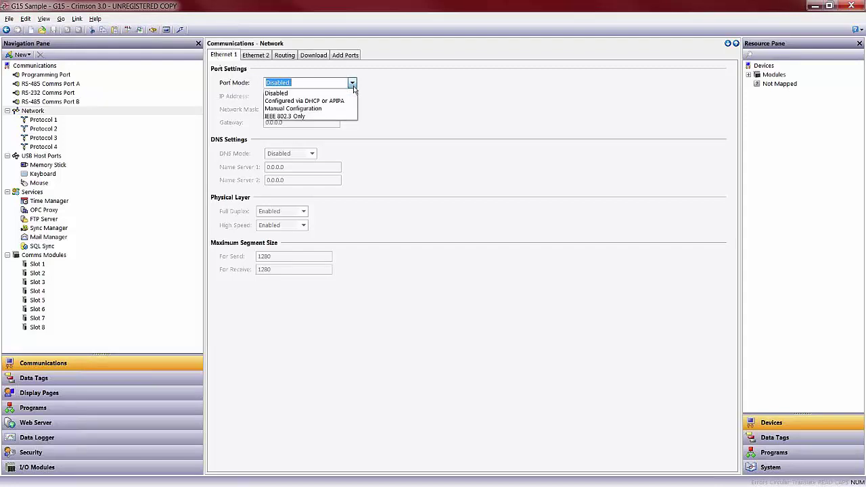
left_click(333, 111)
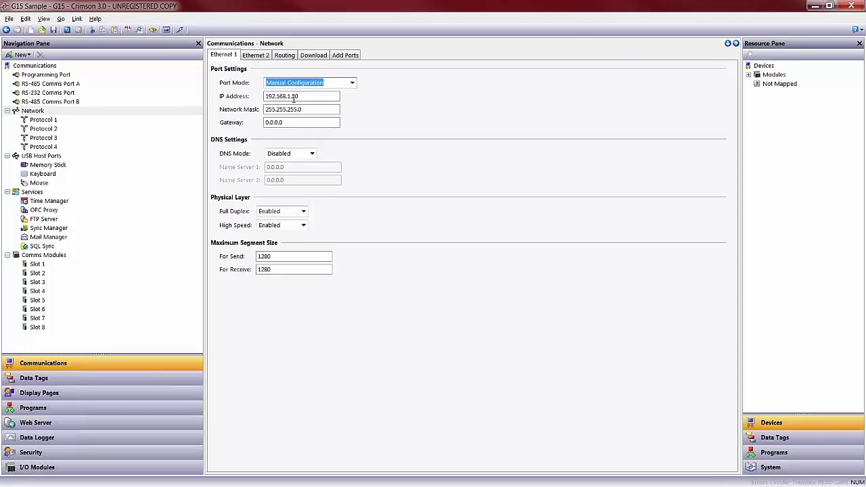
left_click_drag(294, 97, 265, 97)
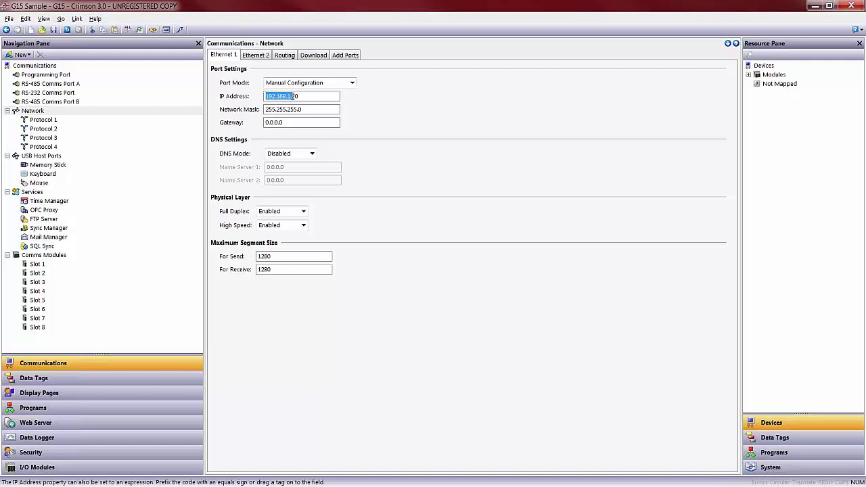
left_click_drag(292, 96, 303, 97)
type("3")
left_click_drag(304, 109, 262, 110)
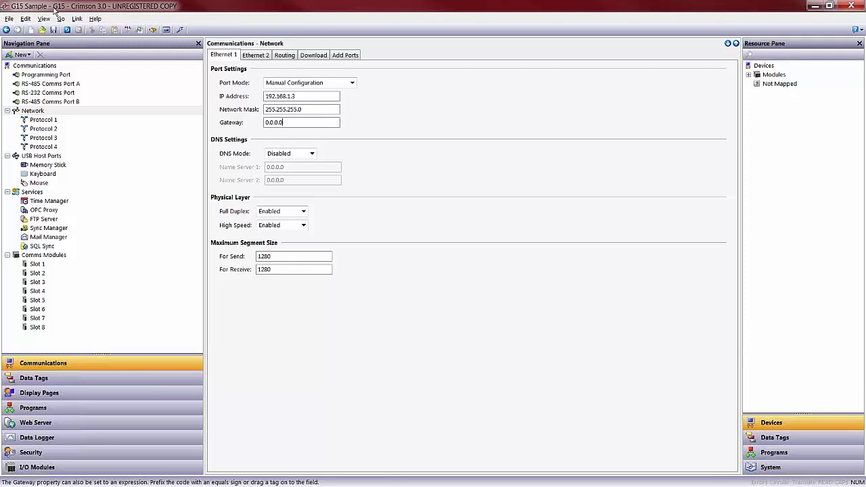
left_click_drag(296, 96, 265, 96)
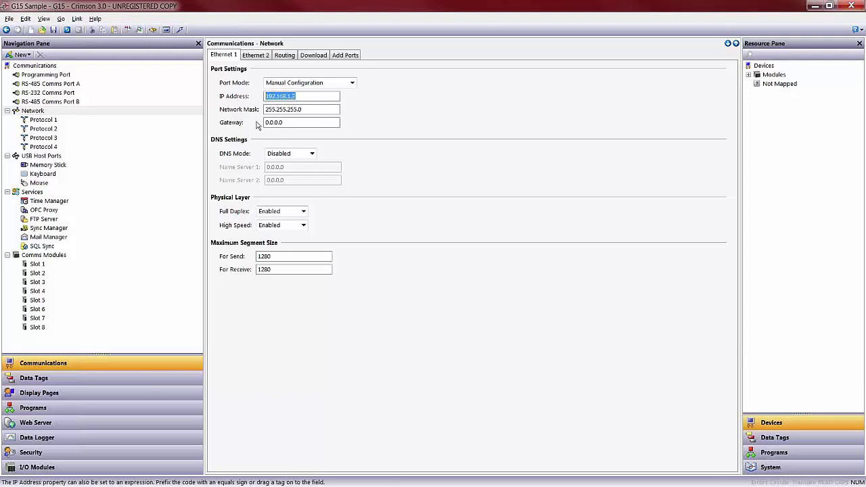
Assign Protocol 1 the GE TCP/IP Master via SRTP driver, creating device PLC2.
left_click(43, 120)
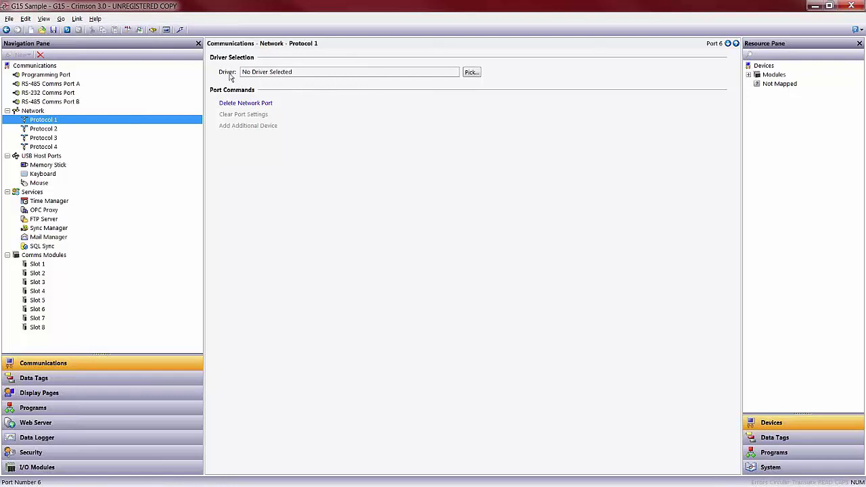
left_click(472, 73)
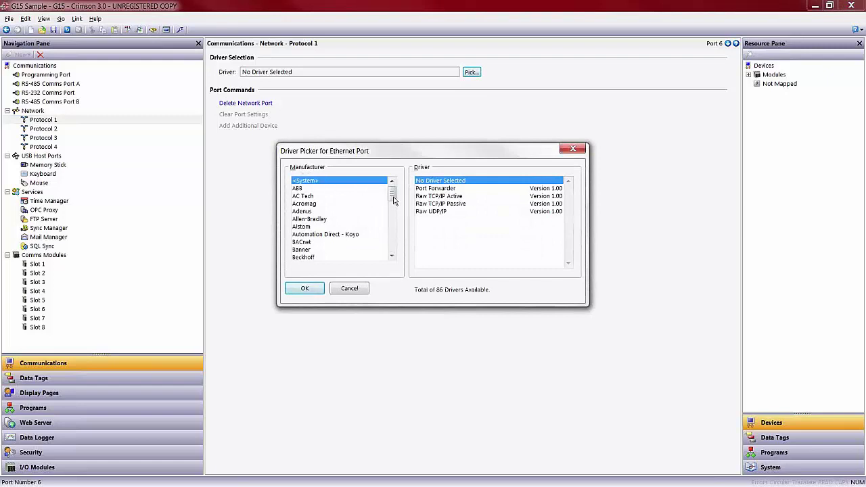
left_click_drag(394, 201, 396, 224)
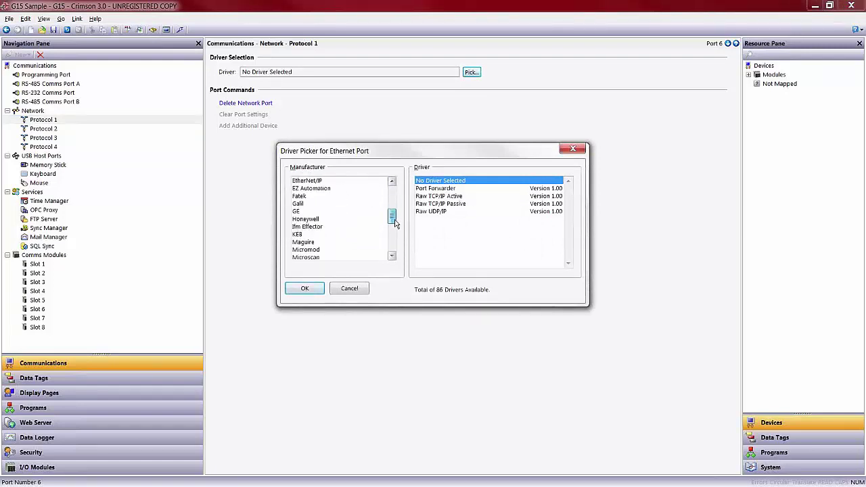
left_click(301, 211)
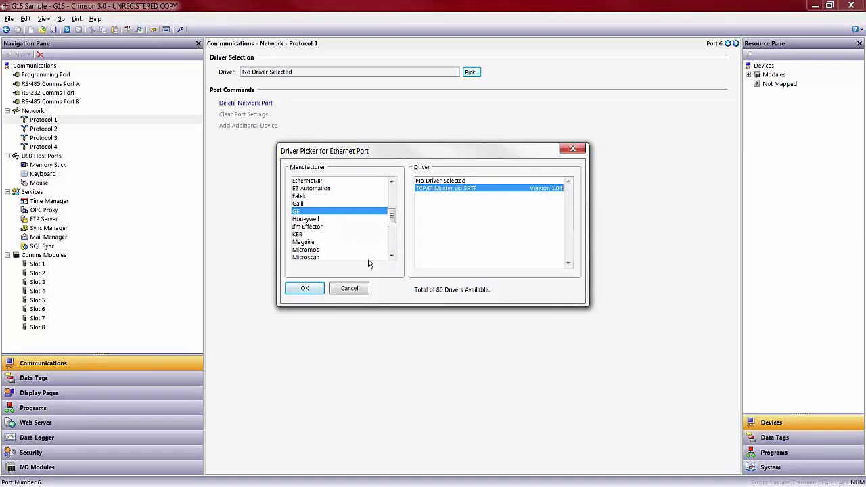
left_click(304, 290)
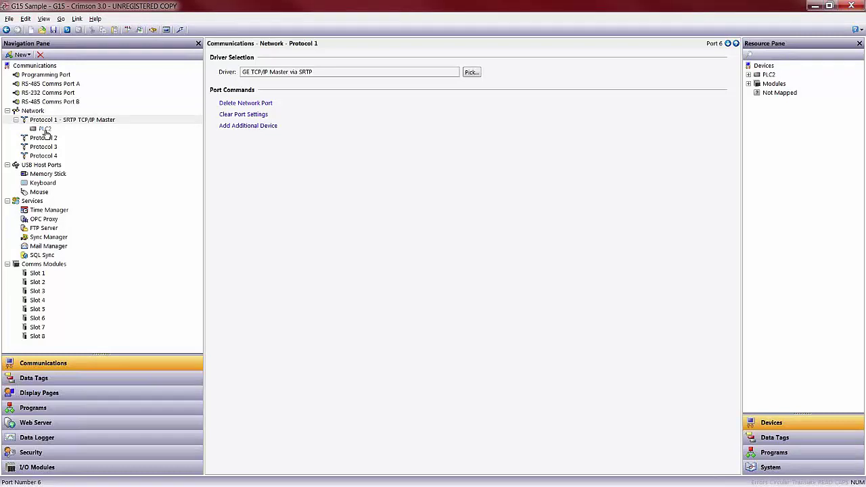
left_click(46, 133)
right_click(45, 129)
Rename the PLC2 device to GEIP.
left_click(73, 171)
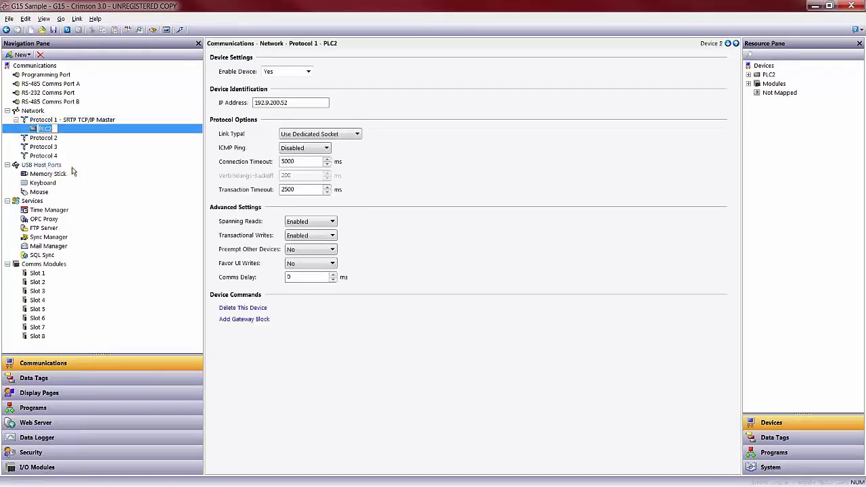
type("GEIP")
key("Return")
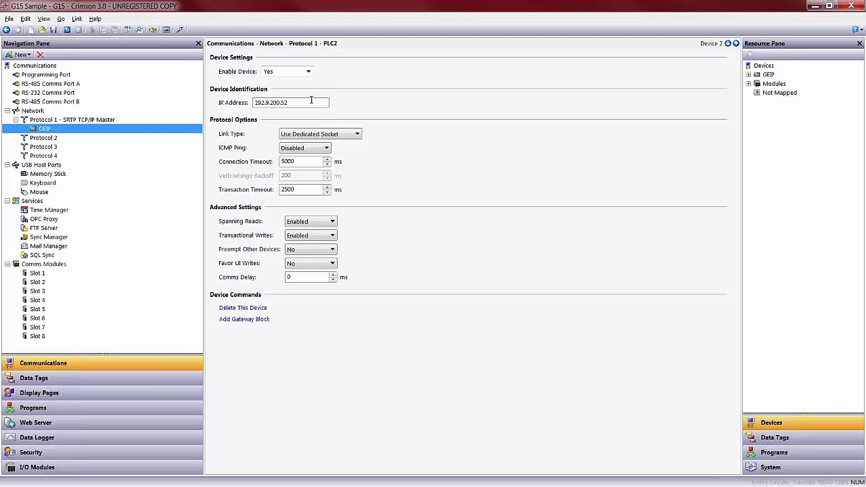
Set the GEIP device's IP address to 192.168.1.2.
left_click(290, 101)
left_click_drag(290, 102, 266, 102)
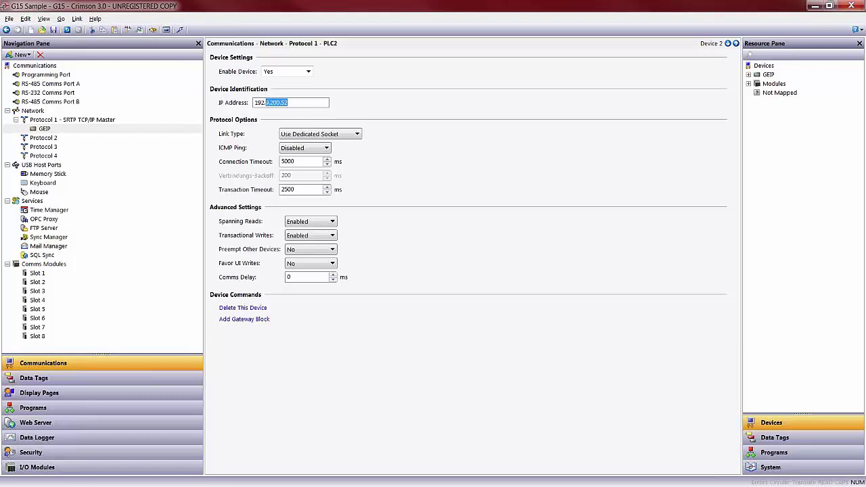
type("168.1.2")
key("Return")
Add a Signed Integer numeric tag Tag1 and a flag tag Tag2 in Data Tags.
left_click(27, 380)
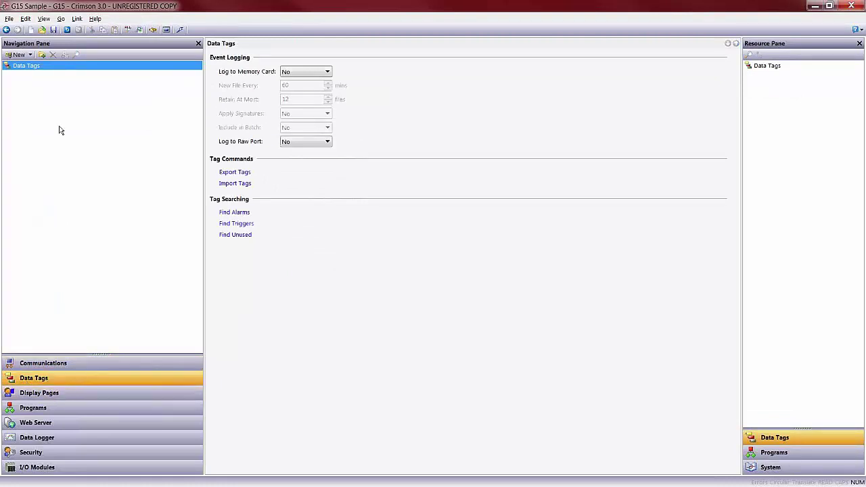
left_click(30, 55)
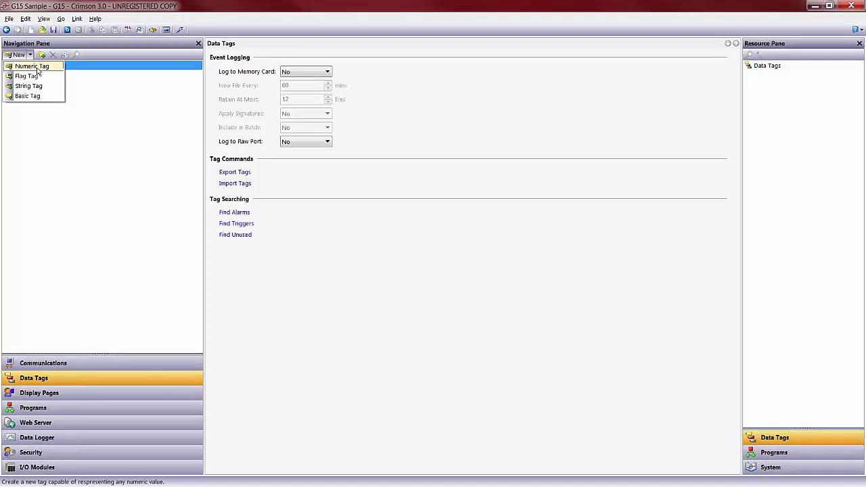
left_click(37, 68)
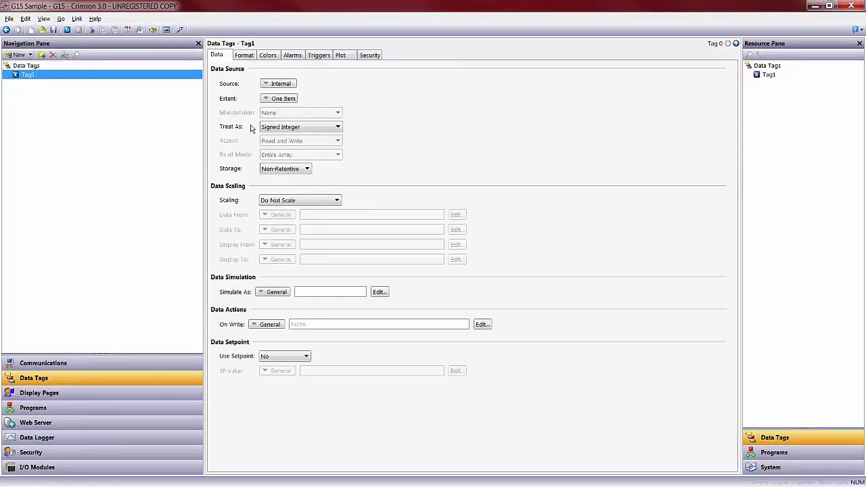
left_click(278, 128)
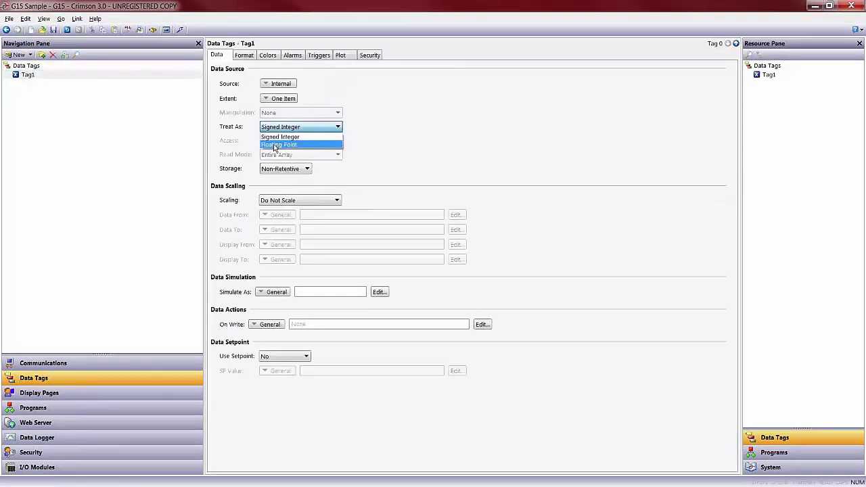
left_click(279, 136)
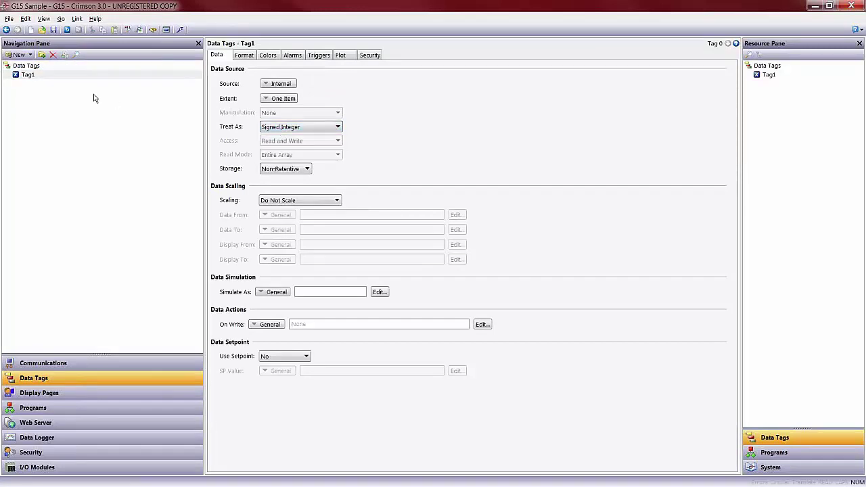
left_click(31, 56)
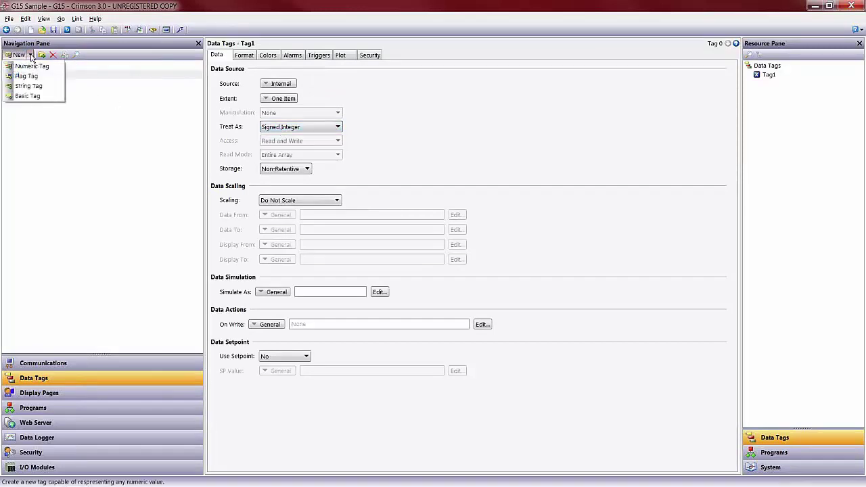
left_click(27, 76)
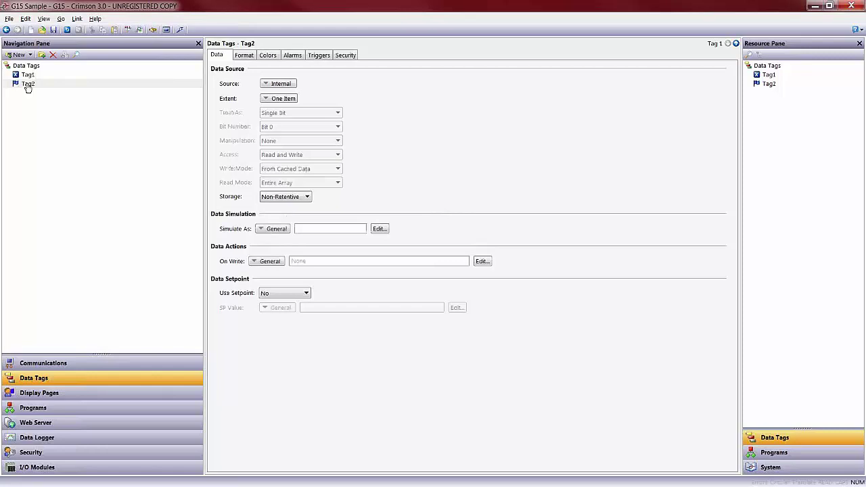
Rename the numeric Tag1 to StartSpeed and the flag Tag2 to MotorStatus.
left_click(27, 75)
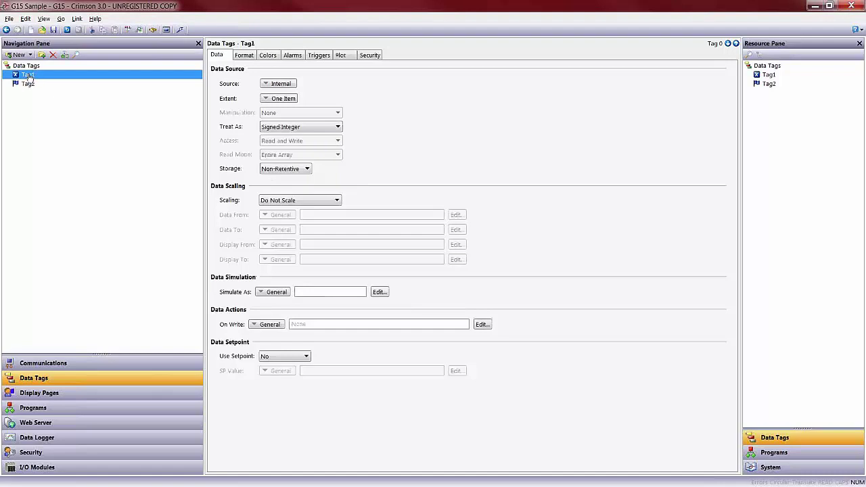
right_click(29, 76)
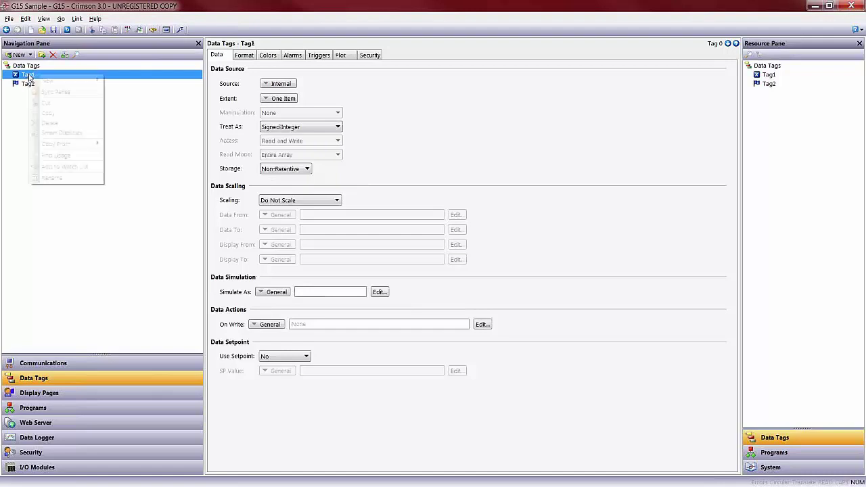
left_click(58, 177)
type("Star")
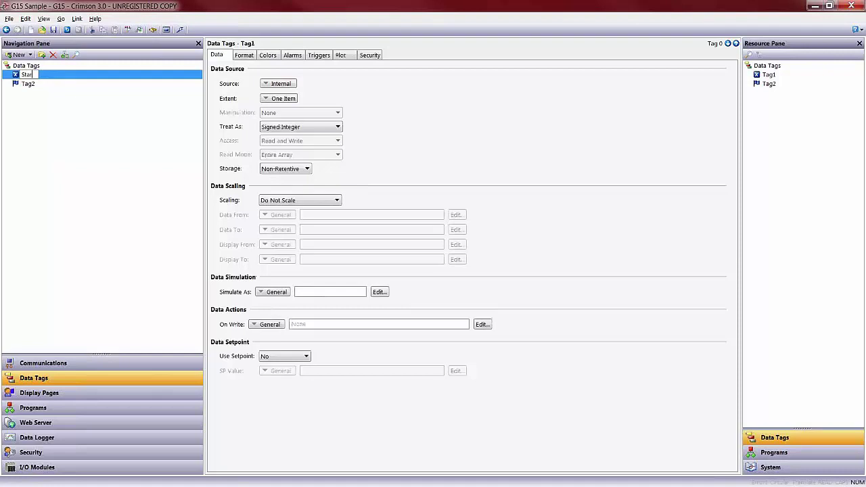
type("tSpeed")
key("Return")
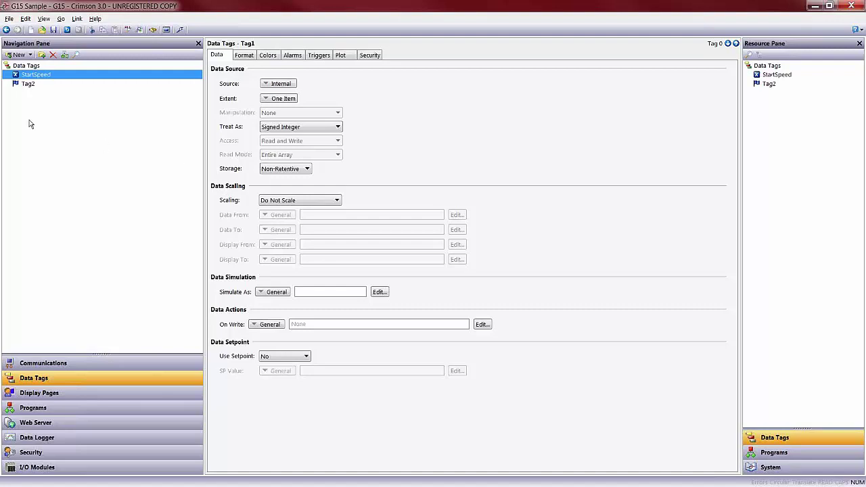
right_click(31, 84)
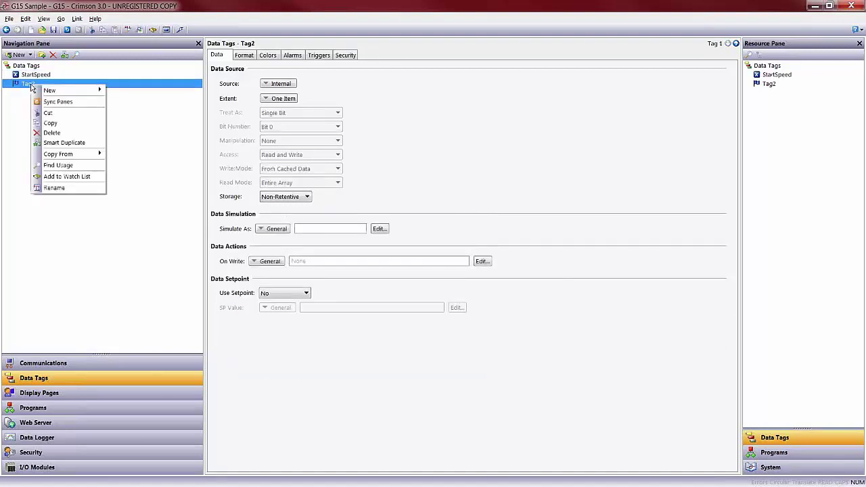
left_click(54, 189)
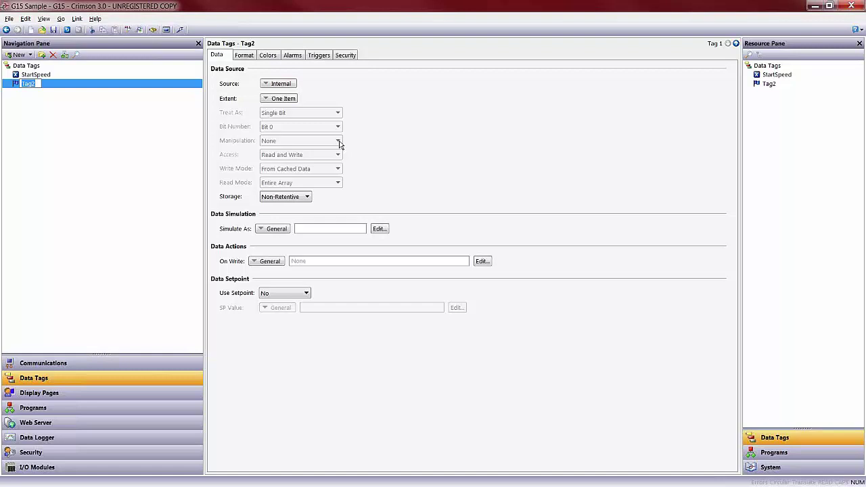
type("MotorStatus")
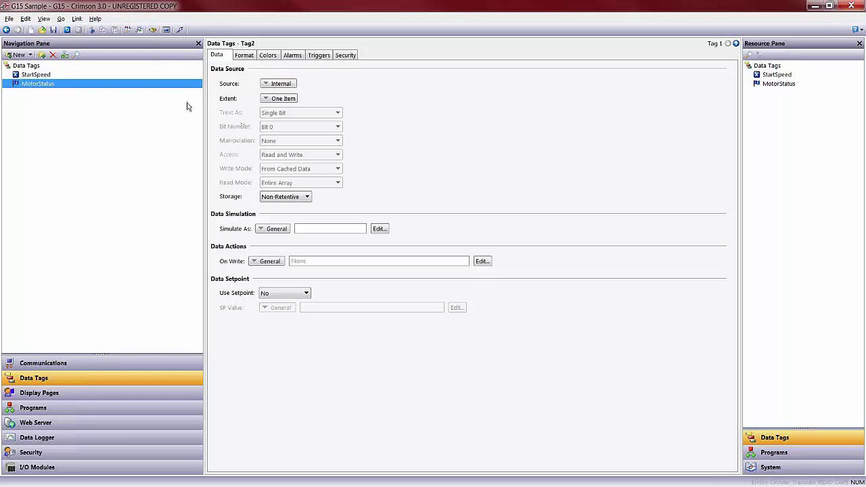
Set StartSpeed's data source to the GEIP device, bringing up its SRTP address picker.
left_click(29, 75)
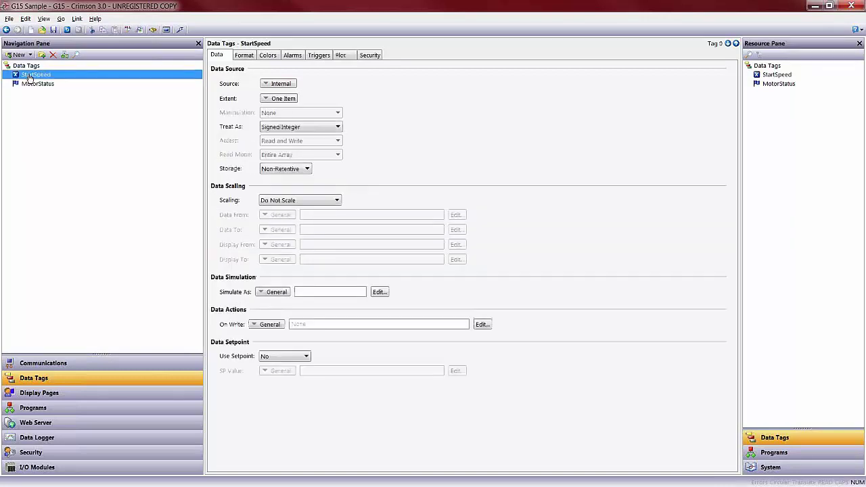
left_click(283, 84)
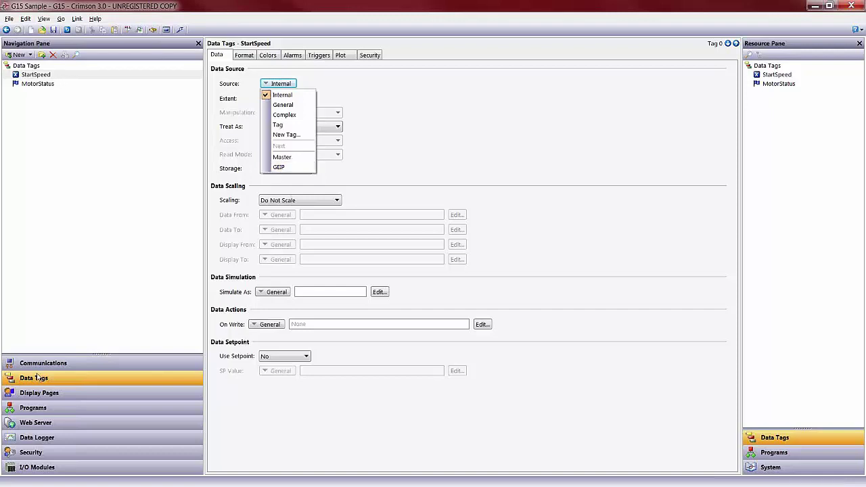
left_click(283, 169)
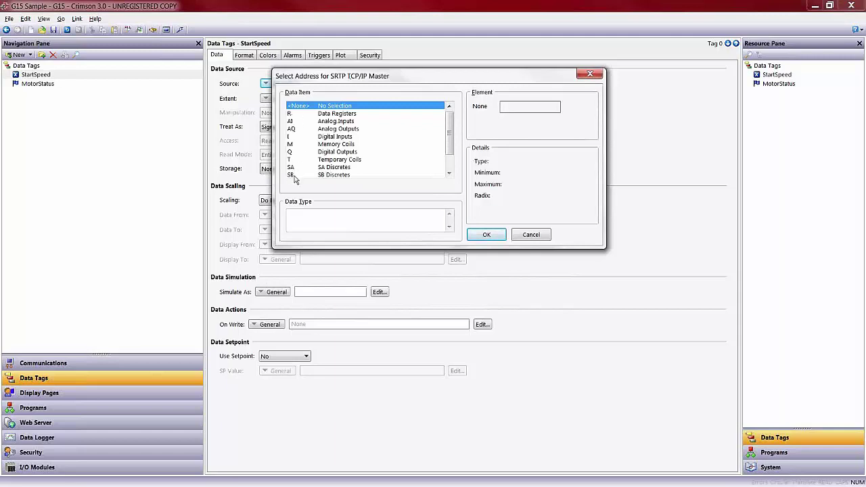
Browse the GEIP address types available in the Select Address dialog.
left_click(291, 113)
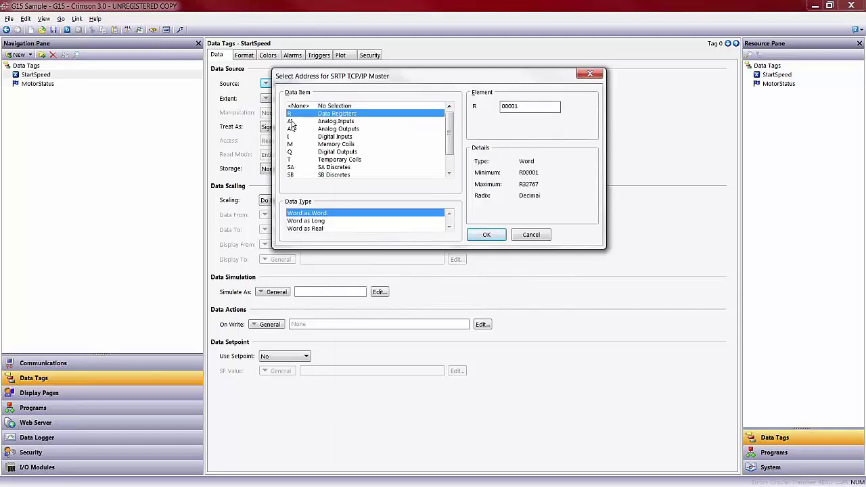
left_click(293, 121)
left_click(293, 129)
left_click(293, 137)
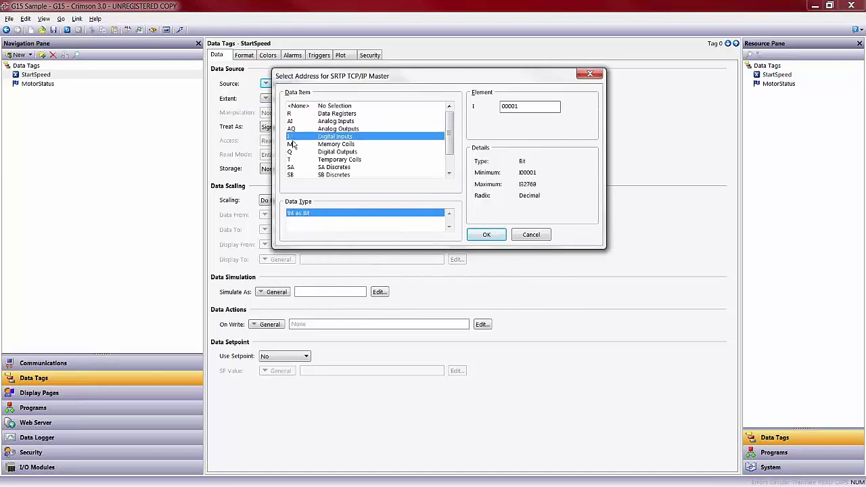
left_click(294, 144)
left_click(292, 153)
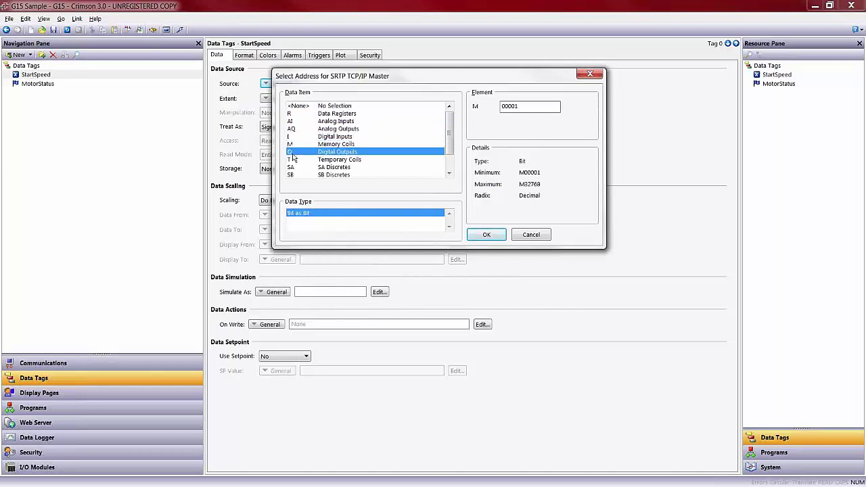
left_click(293, 160)
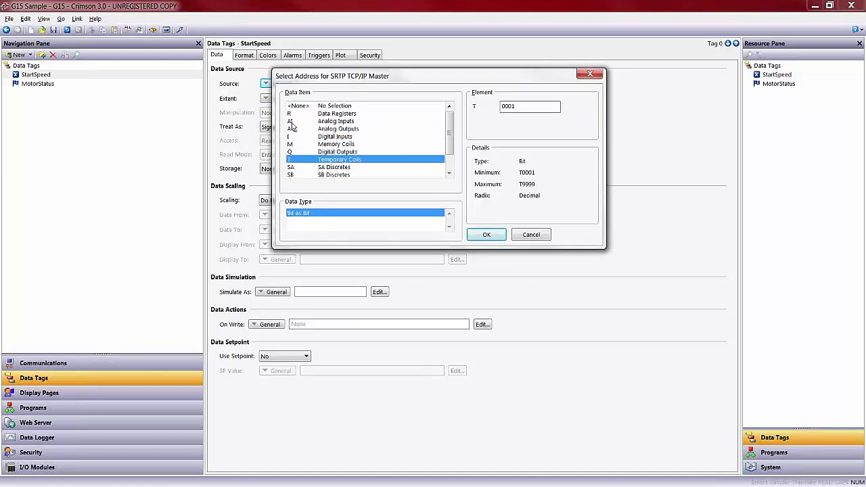
left_click(292, 114)
left_click(291, 122)
left_click(291, 129)
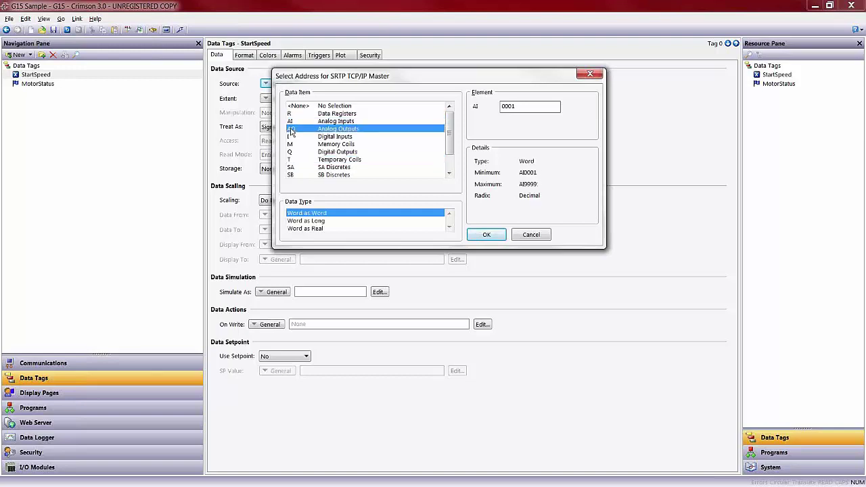
left_click(292, 136)
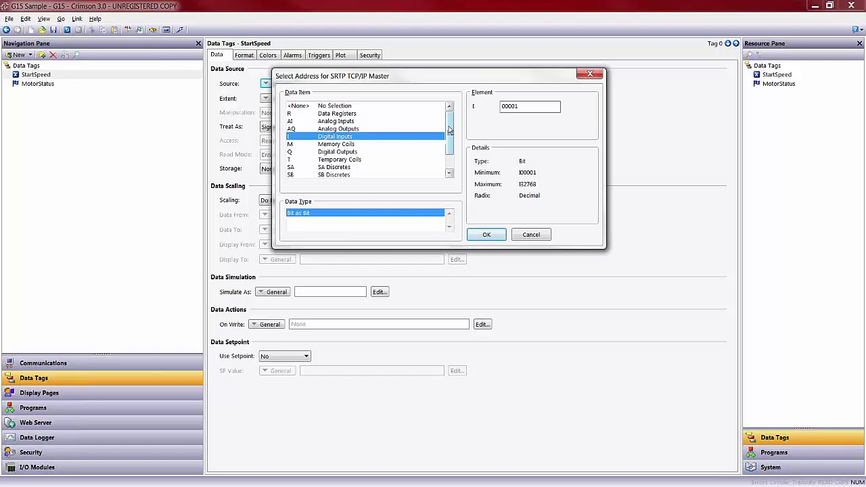
mouse_move(448, 133)
left_mouse_down()
mouse_move(450, 155)
mouse_move(450, 139)
left_mouse_up()
Address StartSpeed to data register R00056 read as Word.
left_click(317, 115)
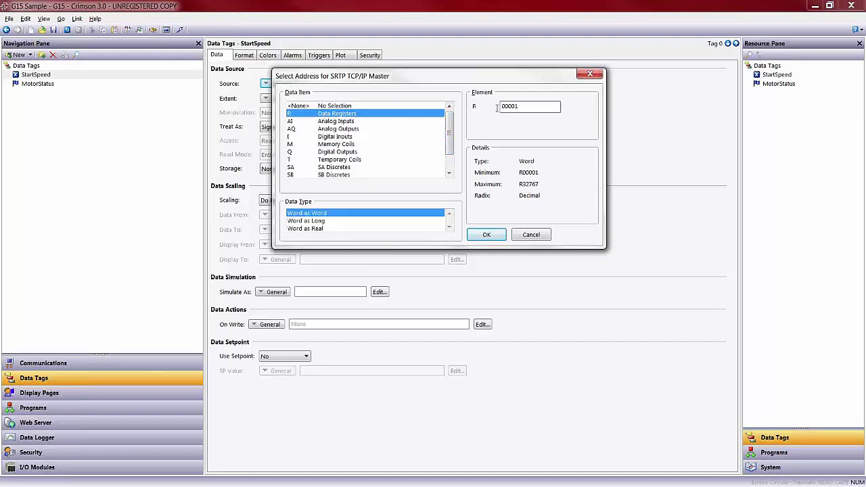
left_click_drag(508, 107, 539, 109)
type("56")
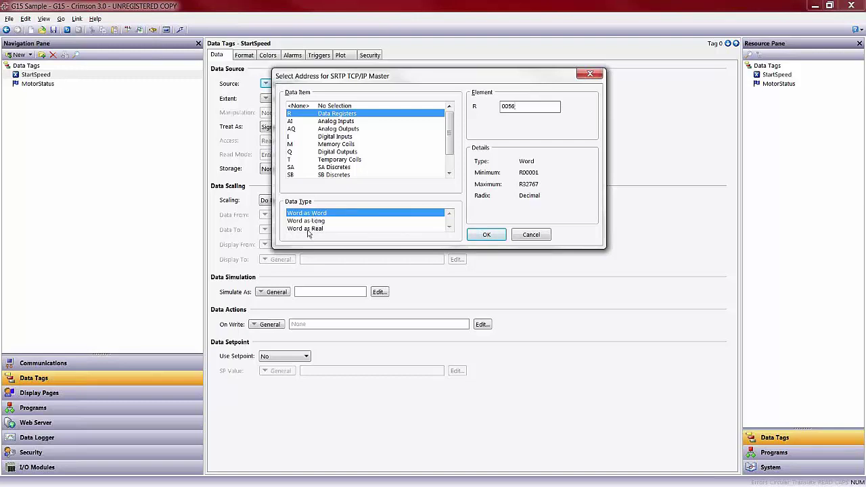
left_click(309, 229)
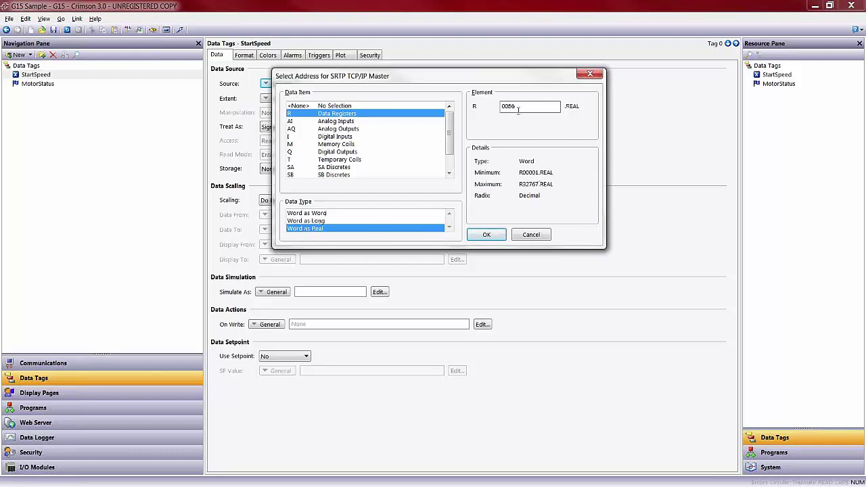
left_click(322, 215)
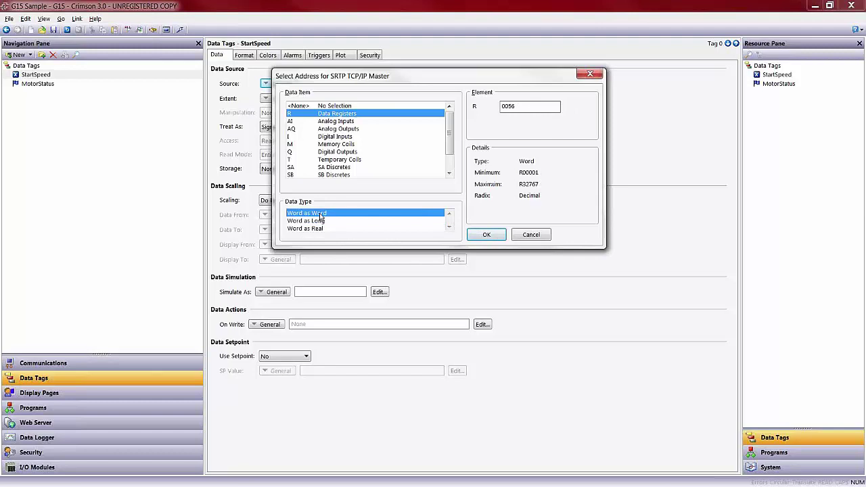
left_click(490, 235)
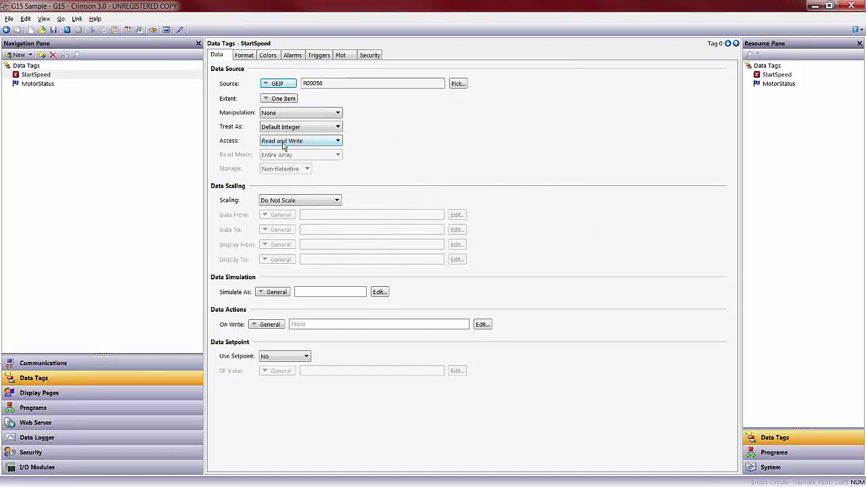
Try Write Only, then Read Only access for the StartSpeed tag.
left_click(323, 83)
left_click(301, 144)
left_click(284, 164)
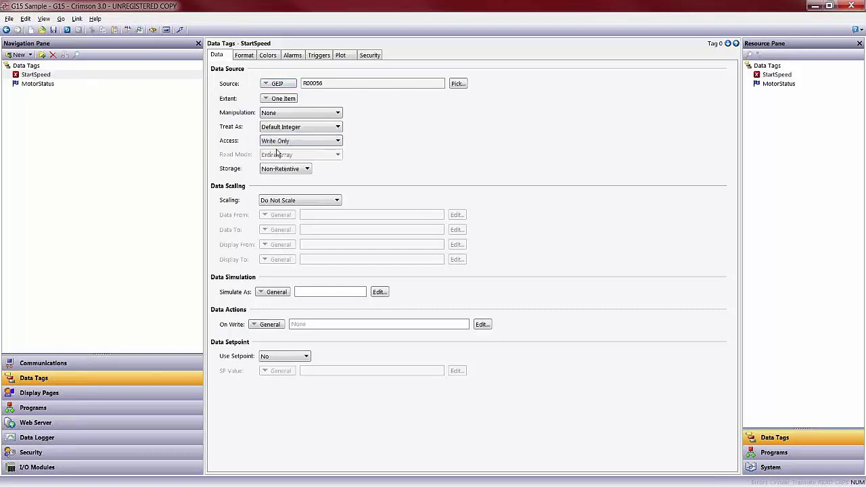
left_click(285, 144)
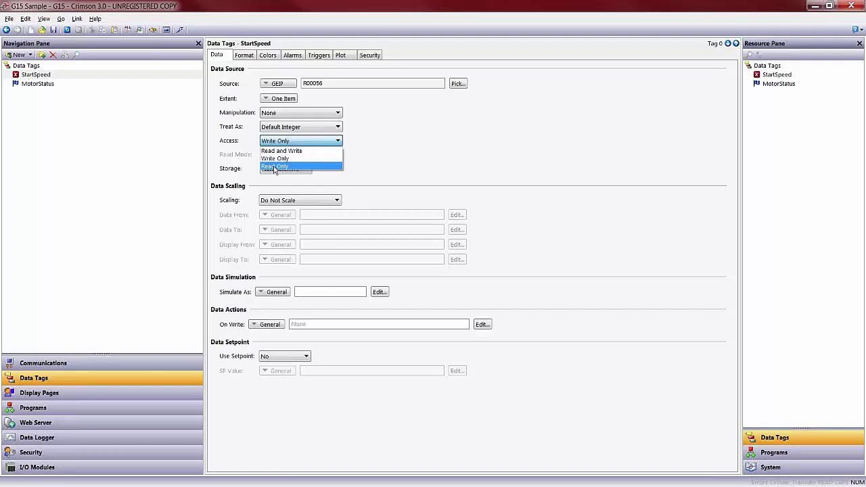
left_click(274, 166)
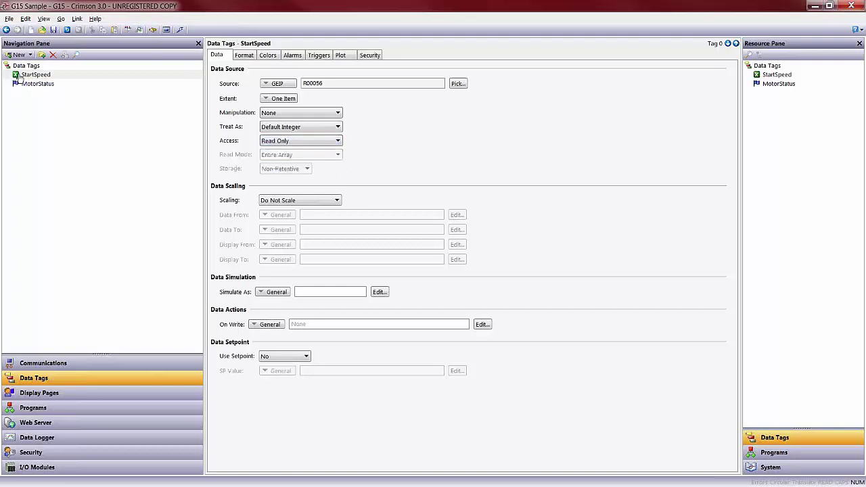
Restore StartSpeed to Read and Write, then open MotorStatus's data source list.
left_click(289, 142)
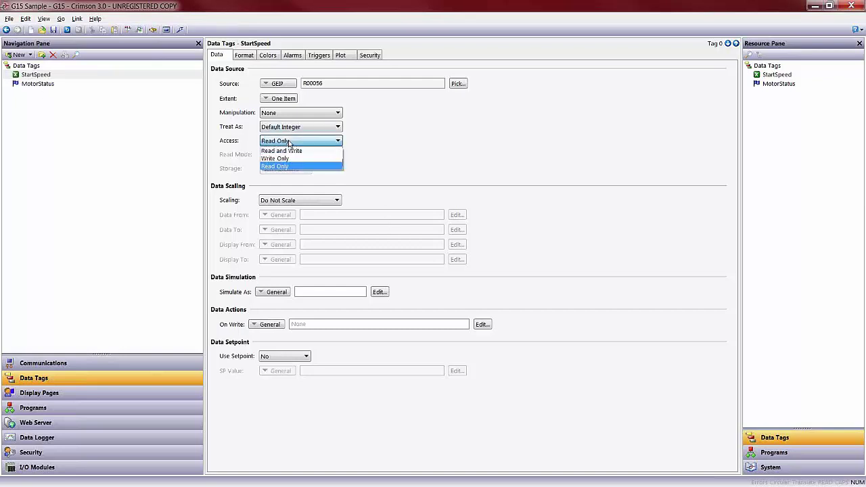
left_click(288, 151)
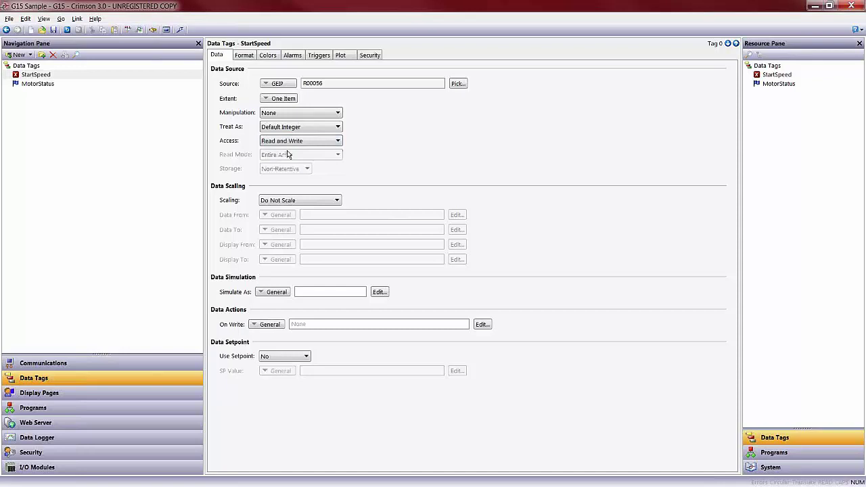
left_click(30, 84)
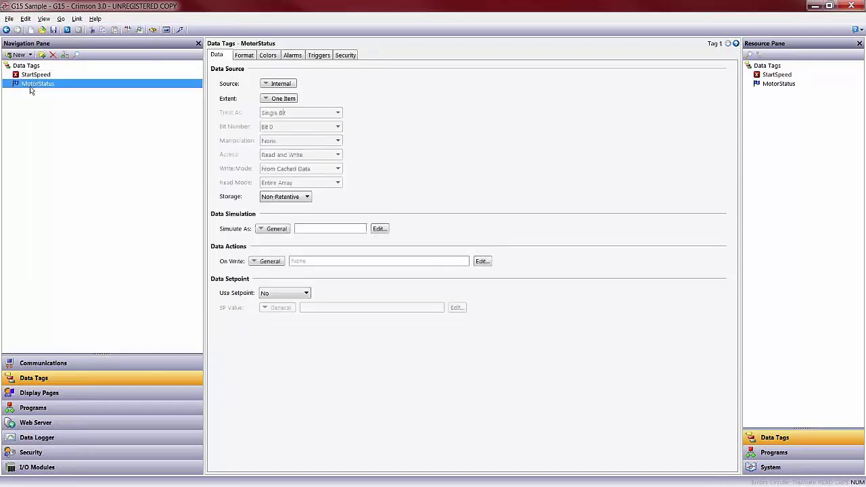
left_click(285, 87)
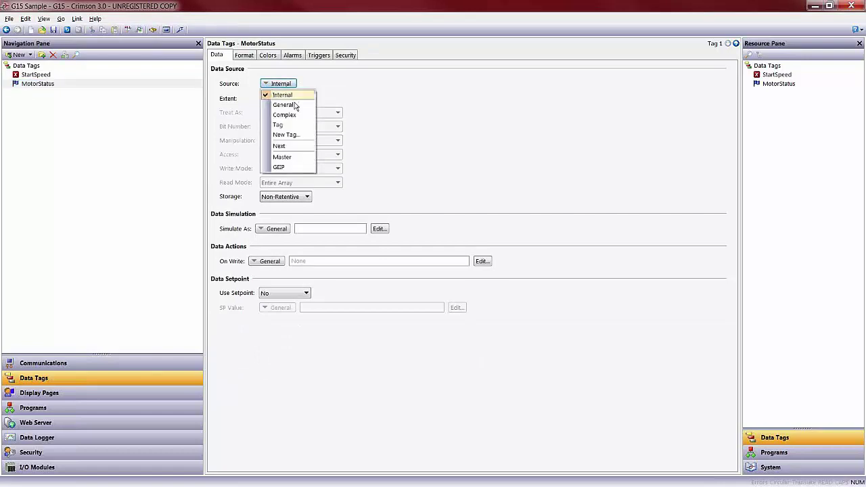
Point MotorStatus at GEIP Digital Inputs element 5 (I00005) with Read Only access.
left_click(283, 167)
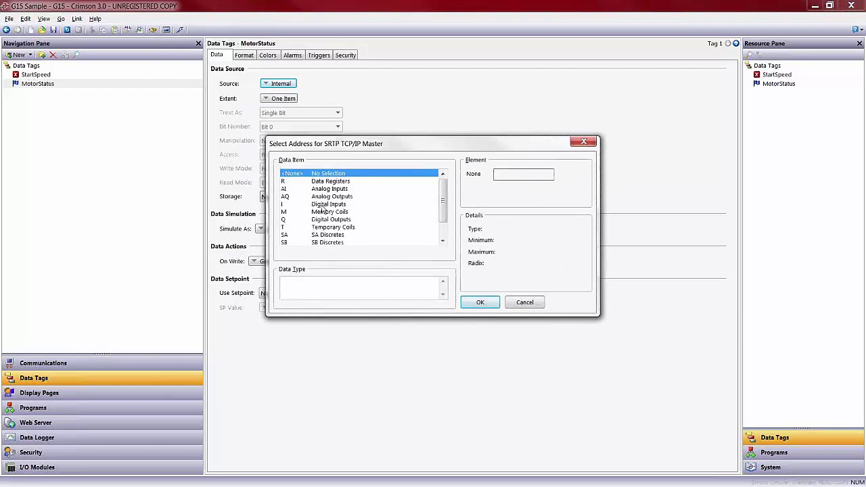
left_click(323, 205)
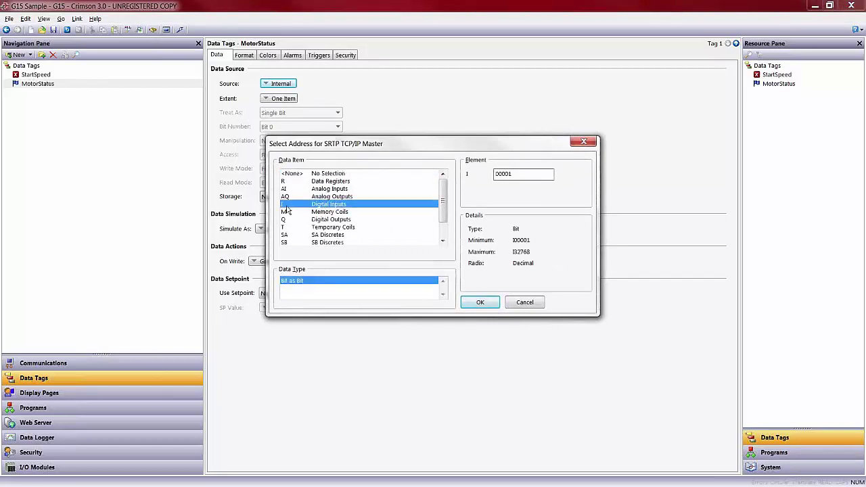
double_click(522, 177)
type("5")
left_click(480, 302)
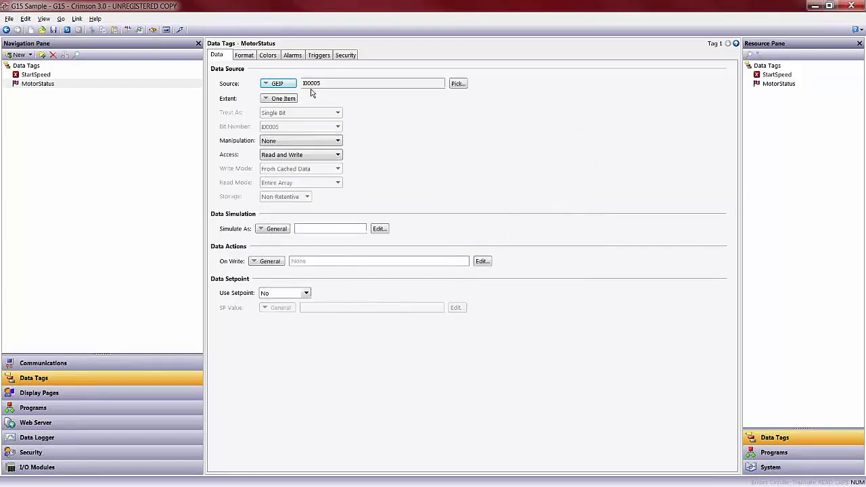
left_click(289, 155)
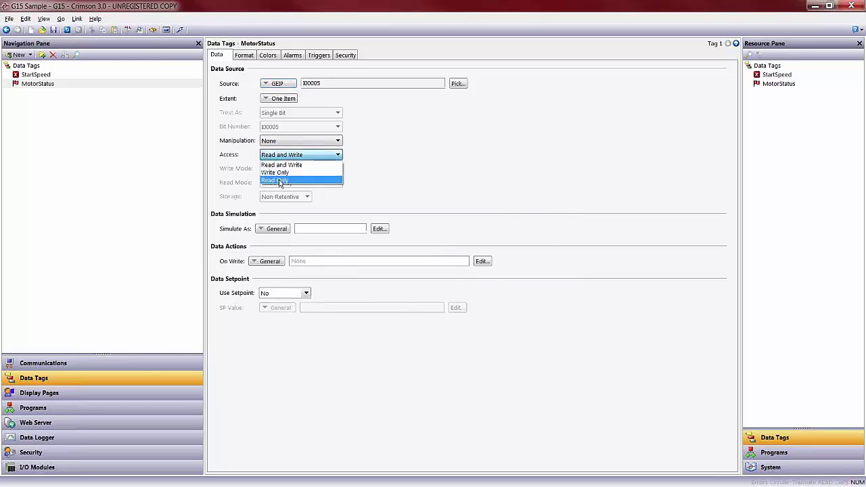
left_click(287, 180)
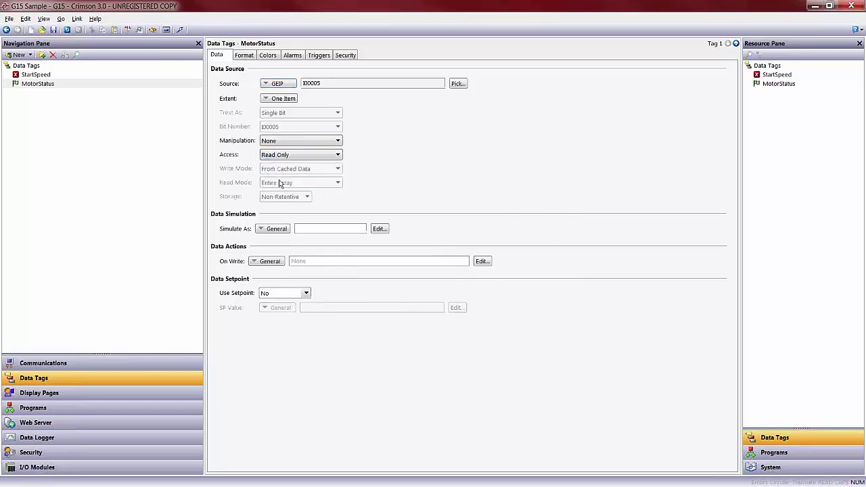
left_click(44, 83)
Switch to the Display Pages section to bring up the blank Page1.
left_click(42, 397)
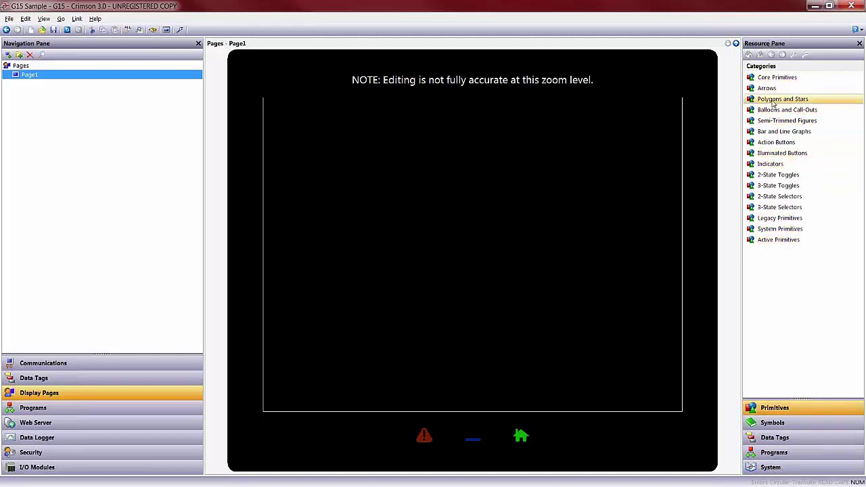
Drag StartSpeed and MotorStatus from Data Tags onto Page1 and centre the two boxes.
left_click(767, 440)
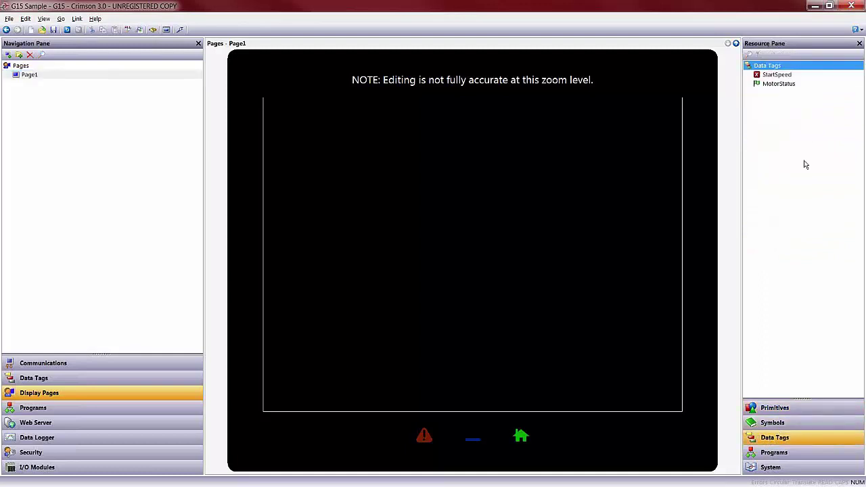
left_click(772, 75)
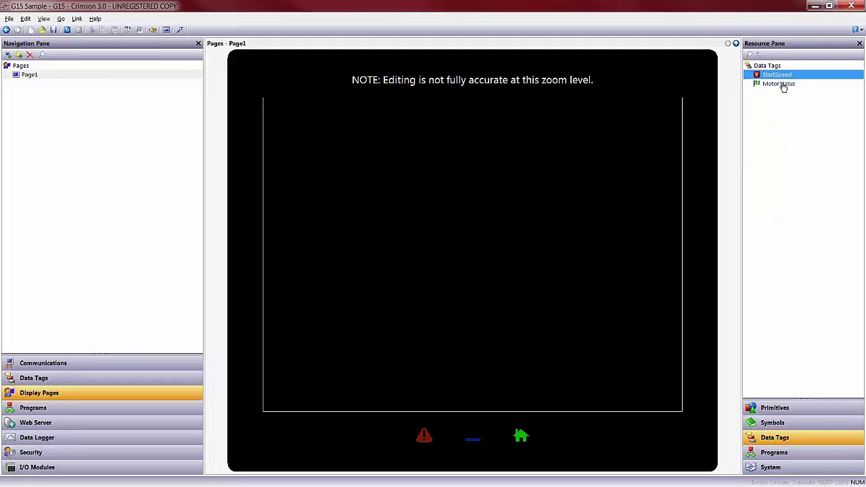
left_click(781, 84, "shift")
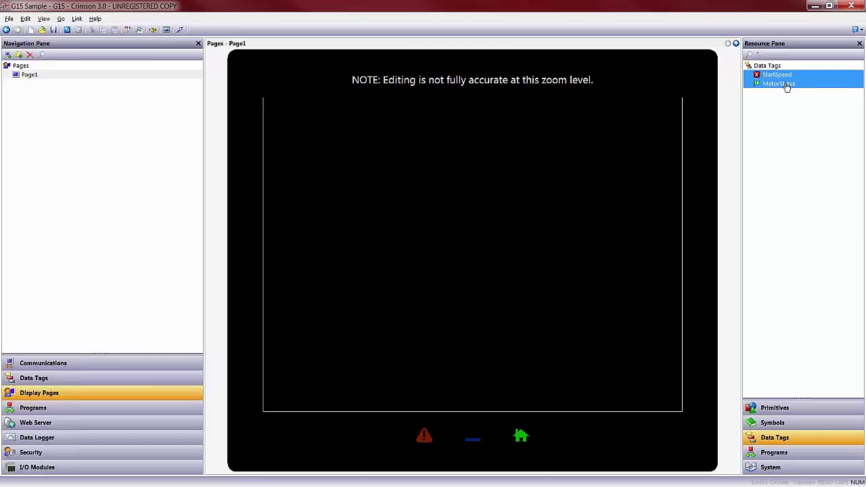
left_click_drag(788, 86, 530, 240)
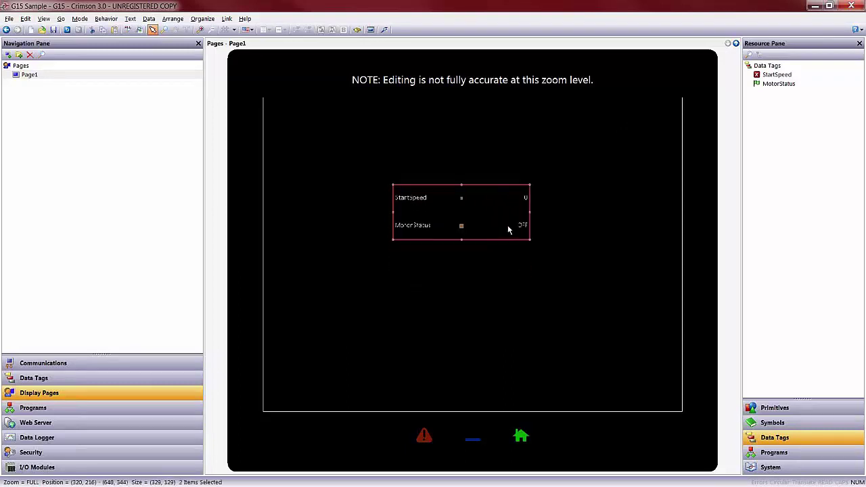
mouse_move(485, 216)
left_mouse_down()
mouse_move(440, 229)
mouse_move(516, 223)
mouse_move(508, 207)
mouse_move(496, 206)
left_mouse_up()
left_click(497, 273)
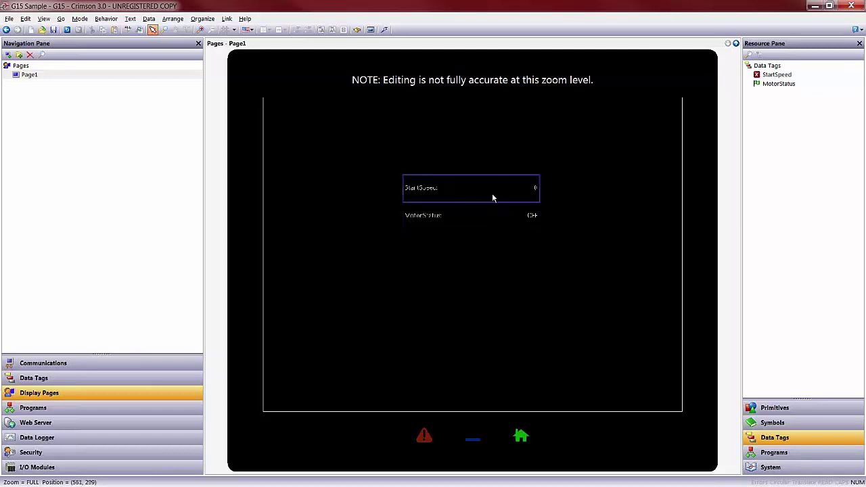
Give the StartSpeed box Hei 24 Regular font and a Red text colour.
left_click(463, 191)
double_click(463, 192)
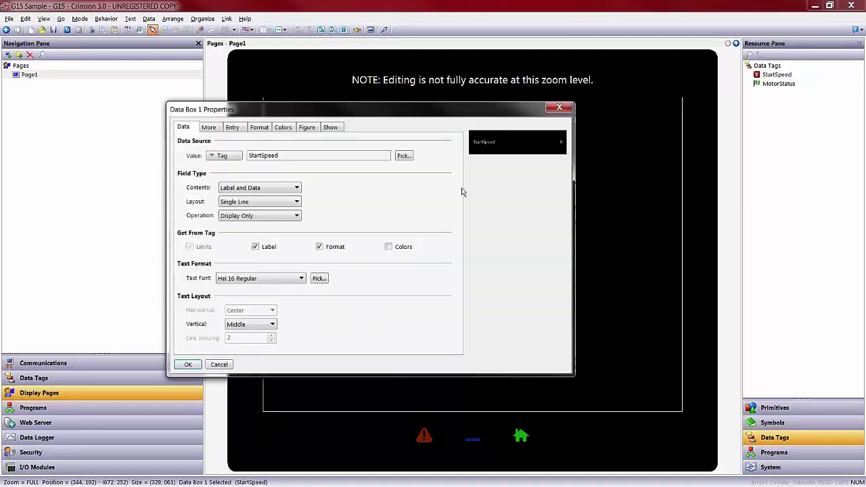
left_click(289, 278)
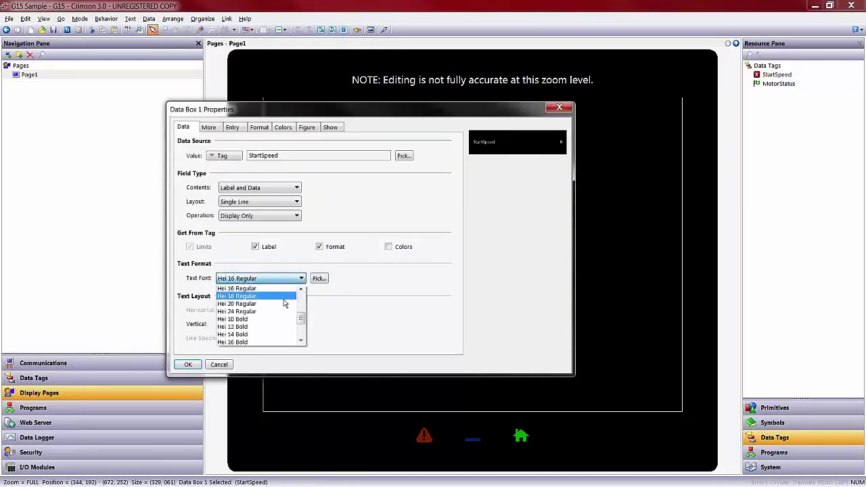
left_click(287, 311)
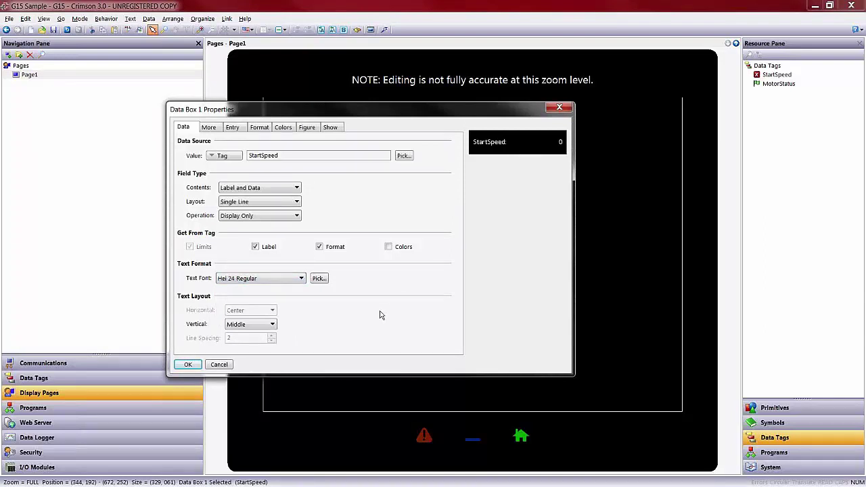
left_click(284, 128)
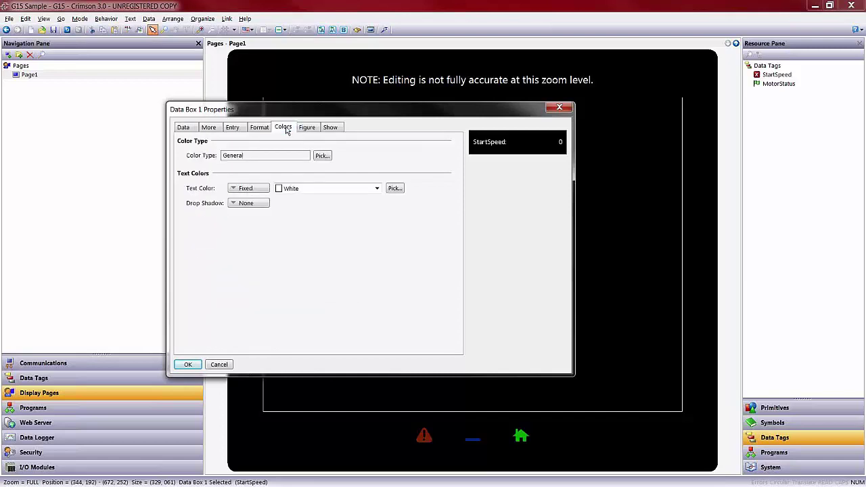
left_click(354, 191)
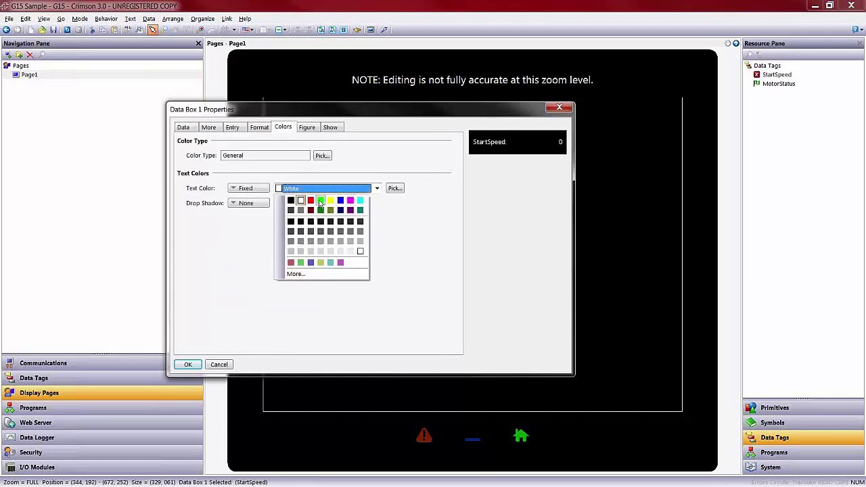
left_click(312, 201)
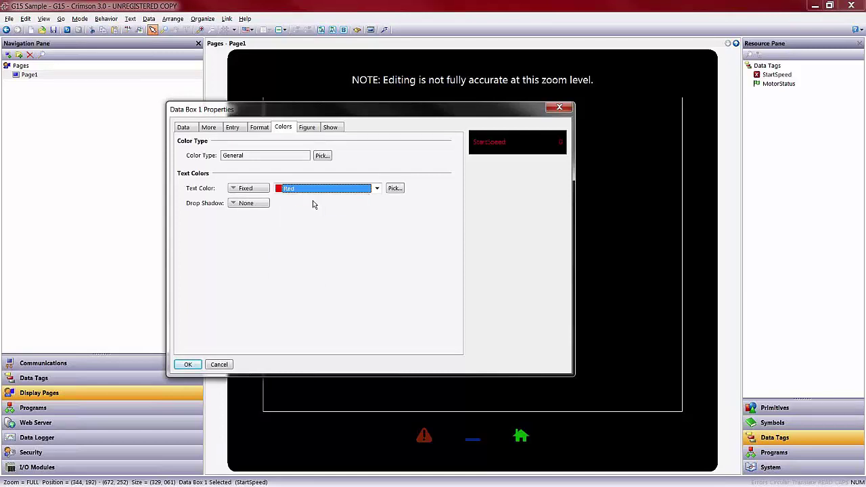
left_click(189, 366)
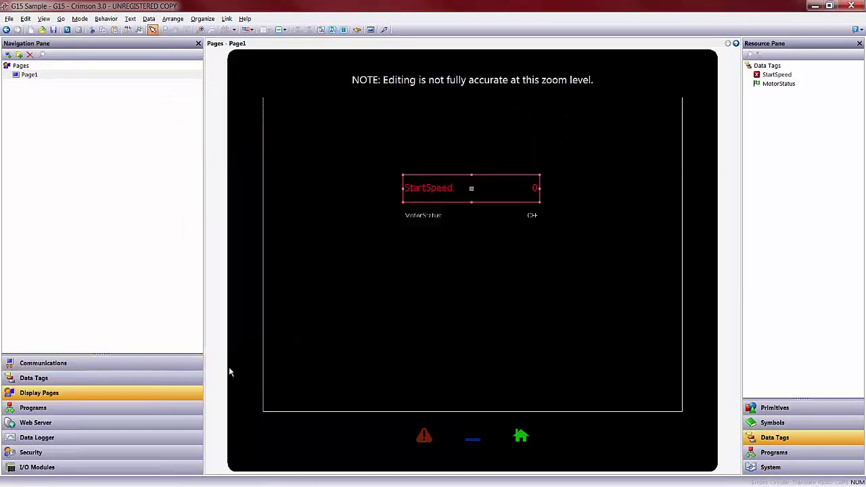
left_click(477, 194)
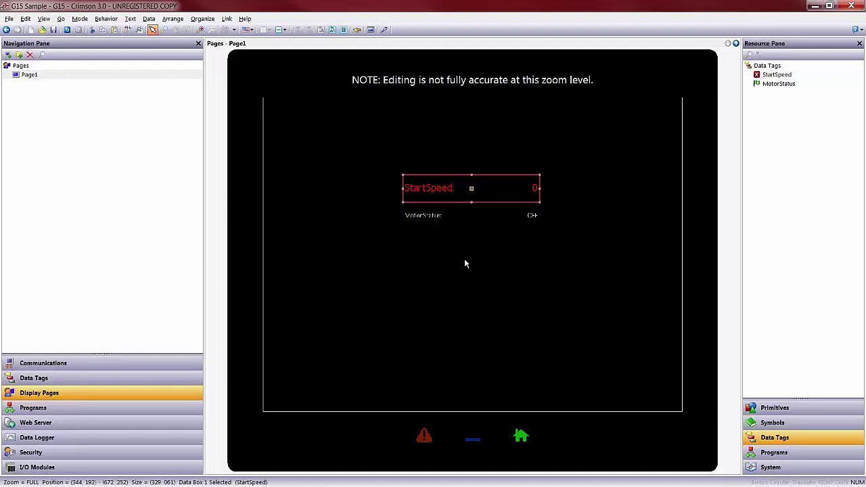
Copy Selective the Text Font and Text Color from StartSpeed onto the MotorStatus box.
left_click(467, 208)
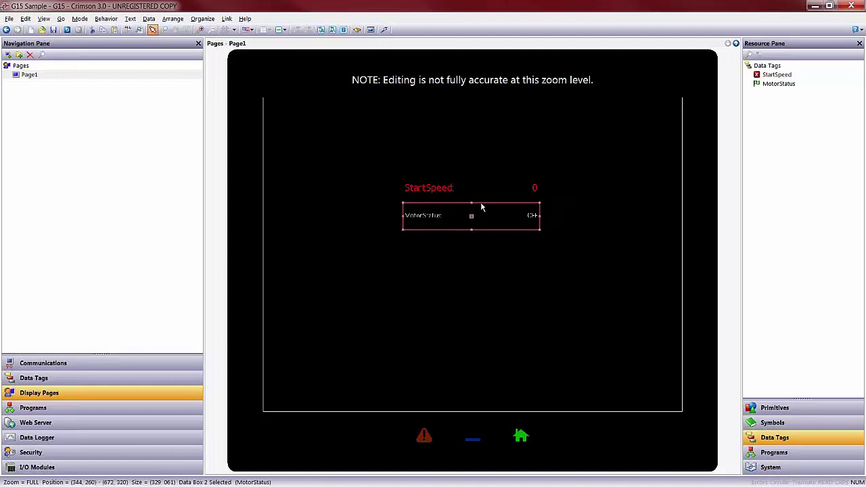
right_click(475, 218)
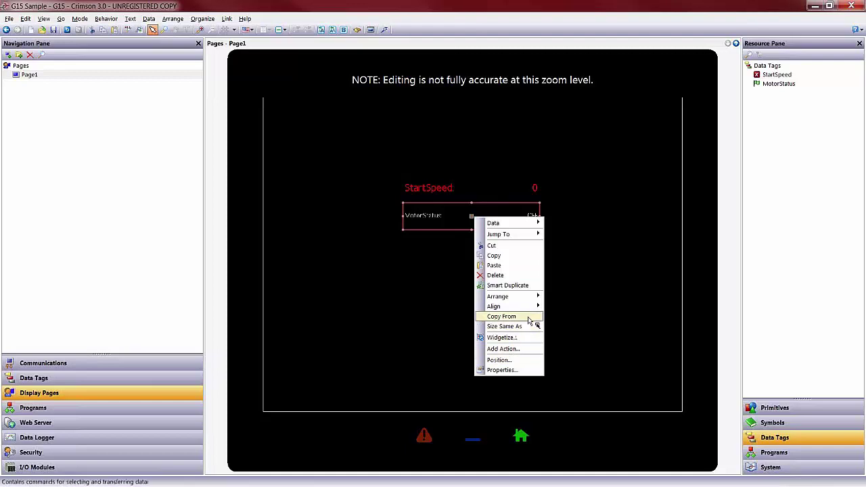
mouse_move(530, 318)
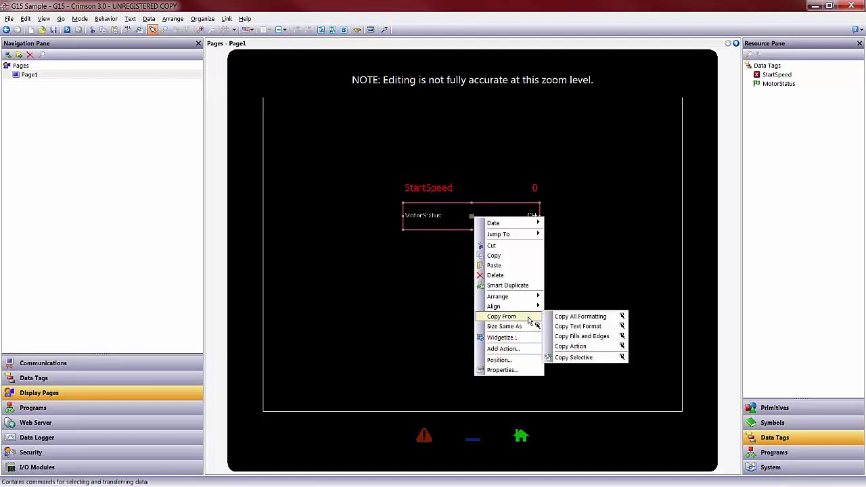
left_click(569, 357)
left_click(485, 189)
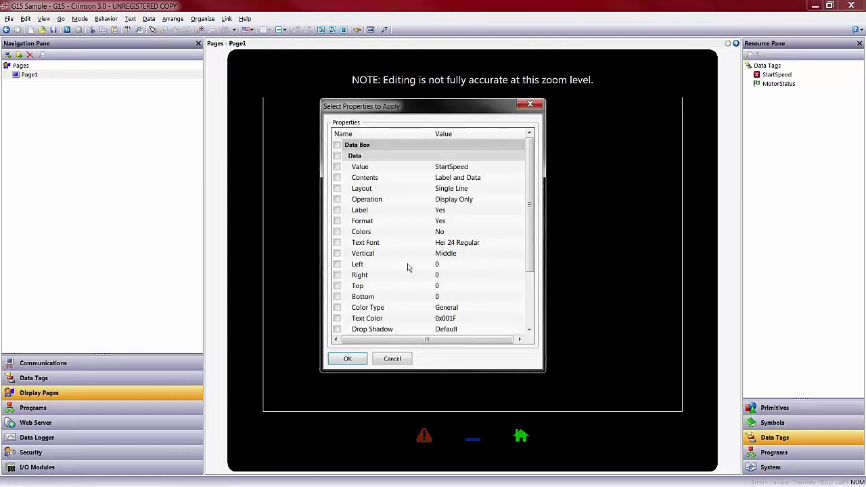
left_click(337, 245)
left_click(337, 318)
left_click(345, 359)
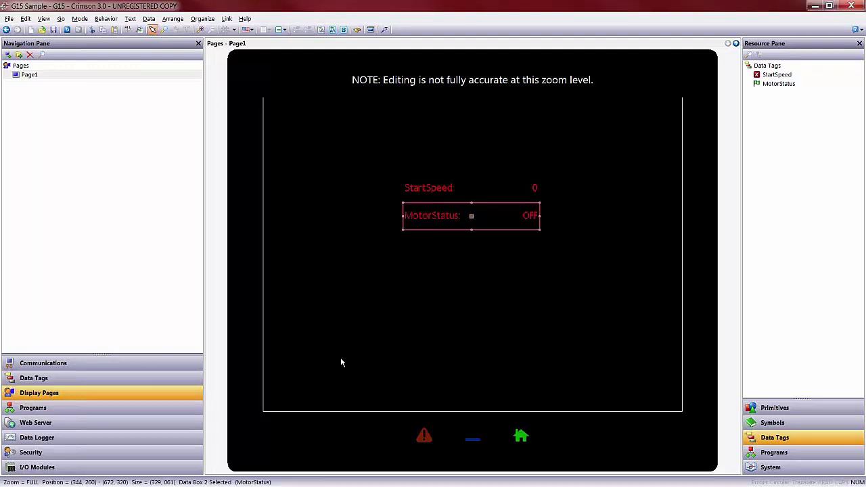
left_click(487, 357)
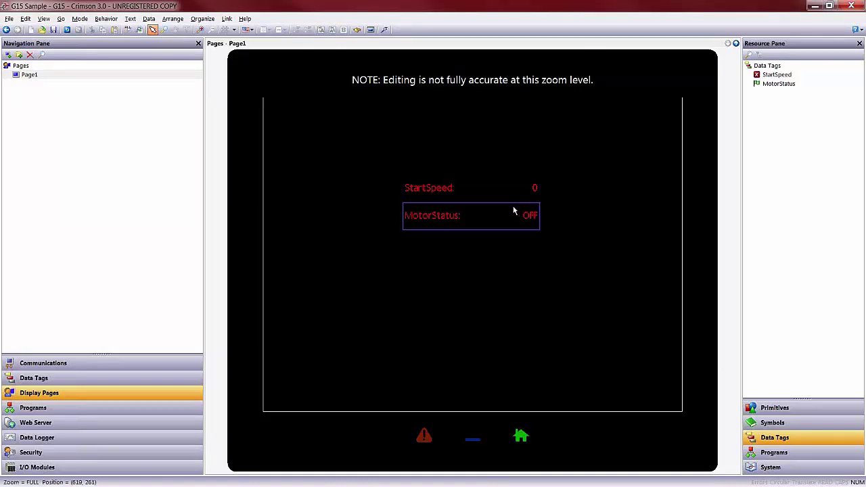
Set the StartSpeed box's Operation to Data Entry.
double_click(479, 197)
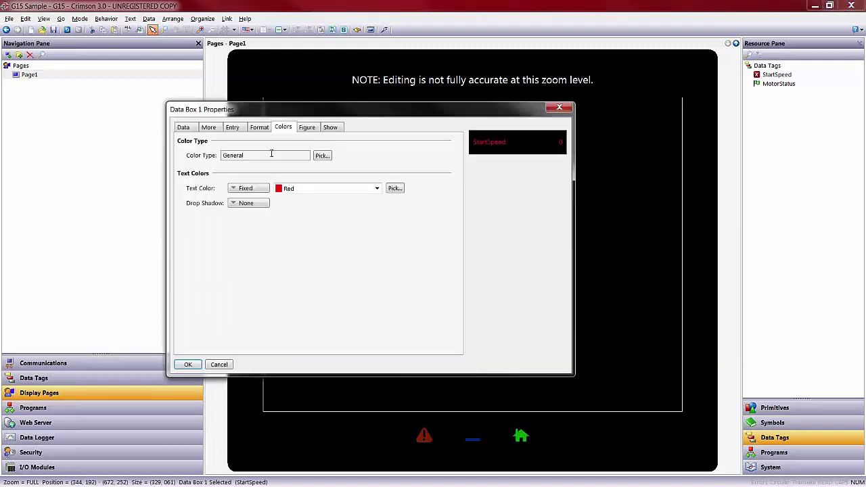
left_click(184, 128)
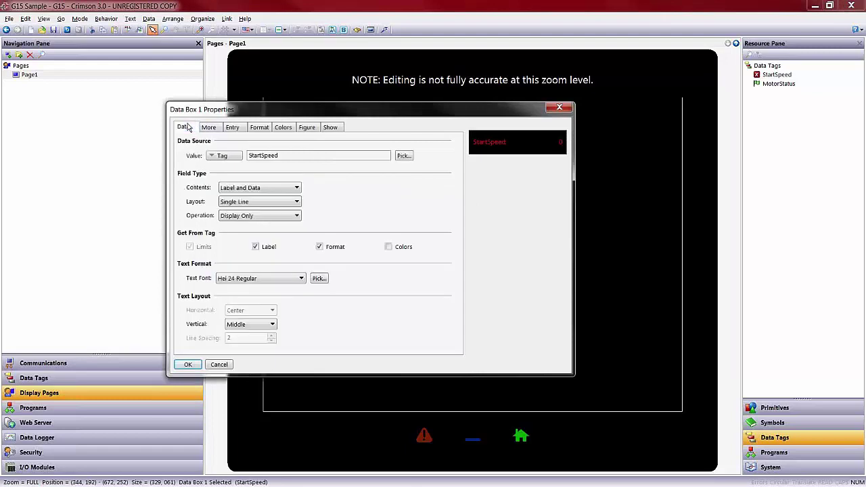
left_click(235, 218)
left_click(239, 230)
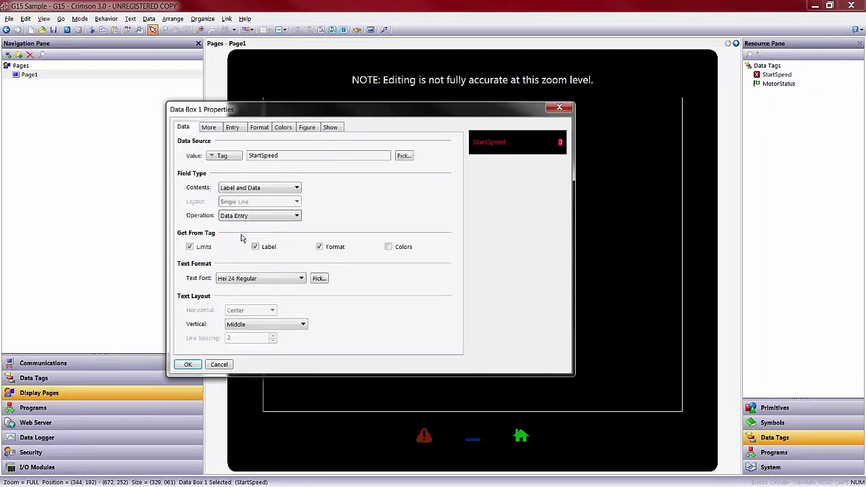
left_click(188, 364)
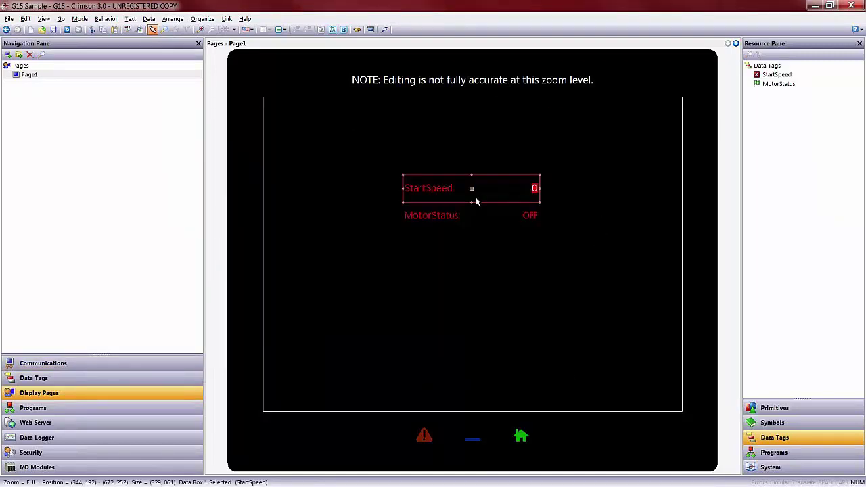
left_click(353, 247)
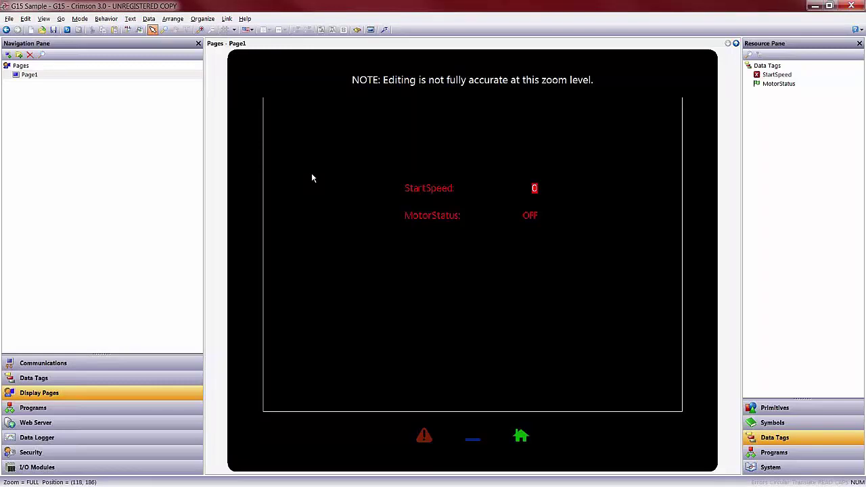
Choose USB as the communications port in the Link options.
left_click(227, 19)
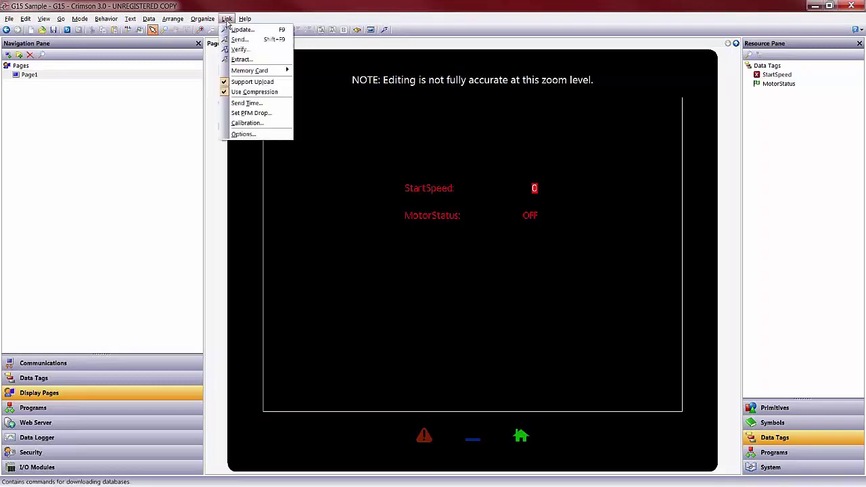
left_click(243, 134)
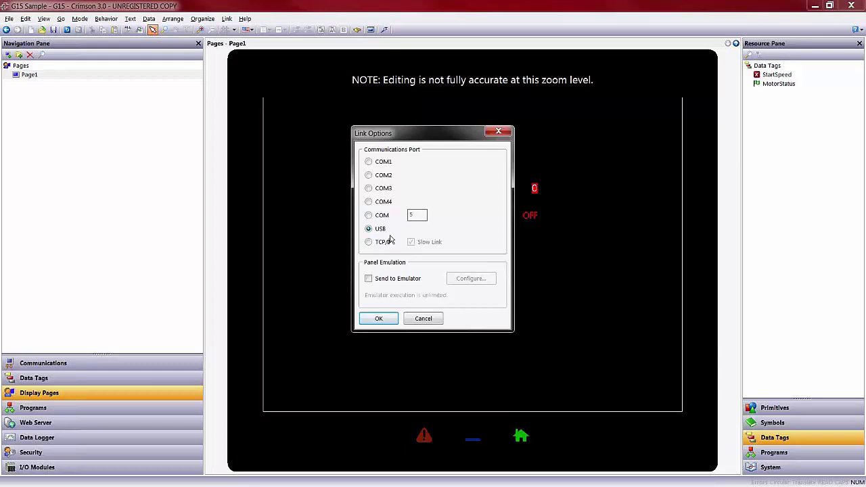
left_click(387, 318)
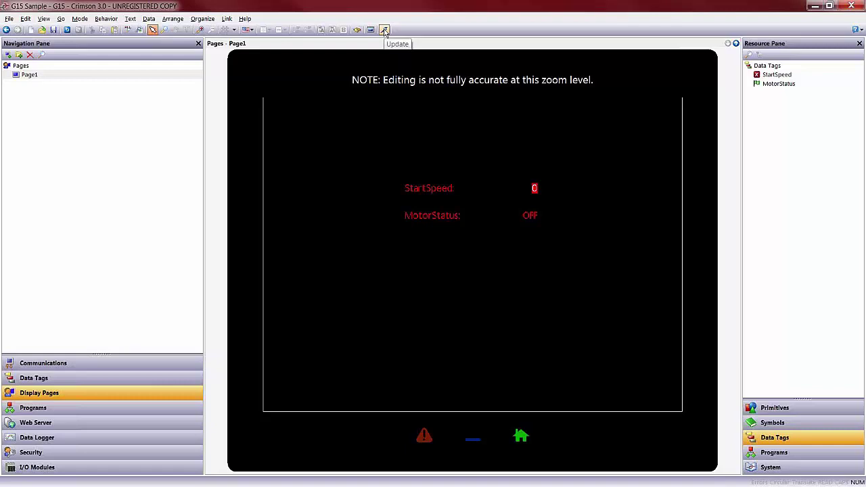
Bring up the Link menu to prepare sending the database.
left_click(228, 19)
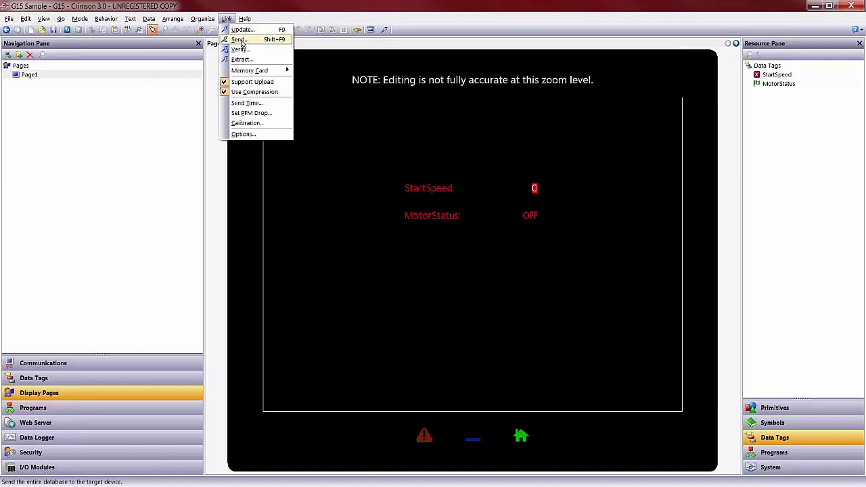
Send the G15 database to the panel over USB.
left_click(241, 40)
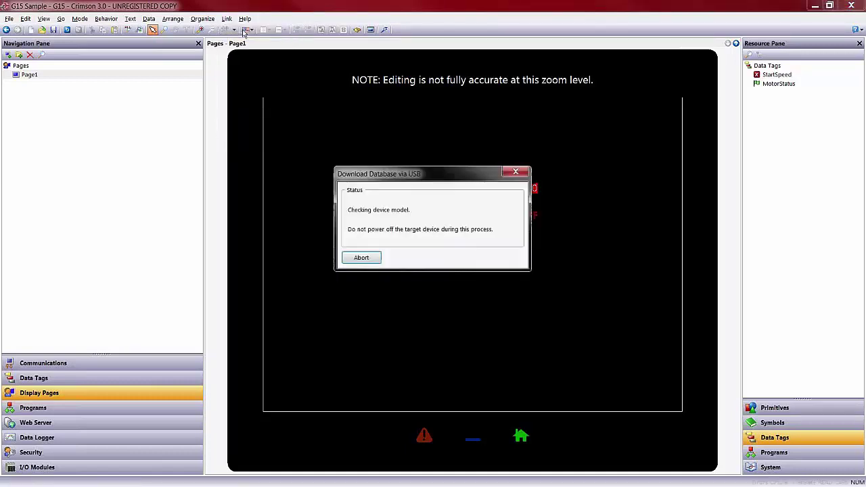